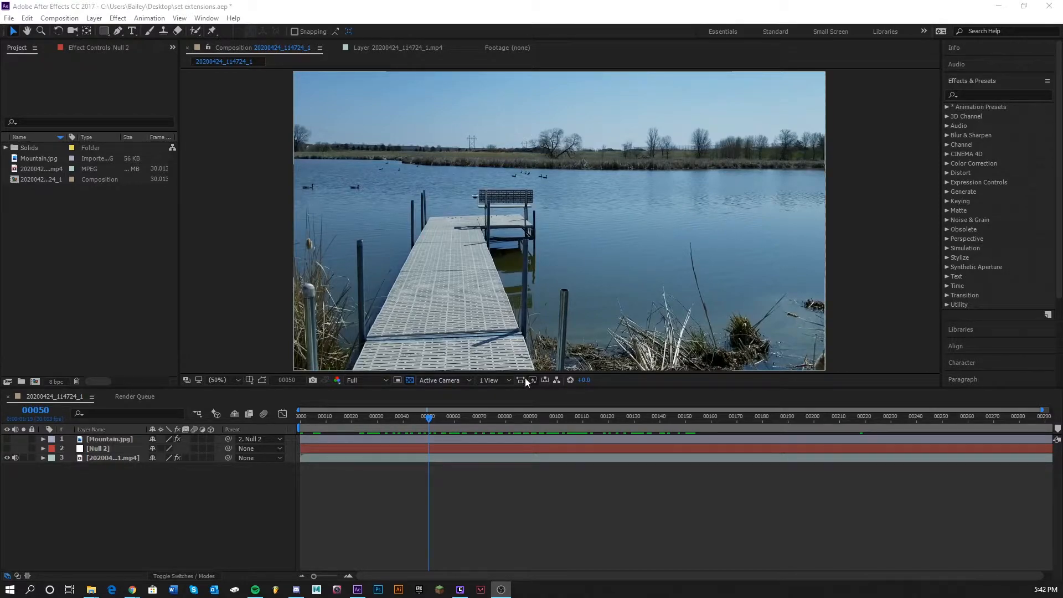
# Show the Mountain.jpg layer in the finished composition and scrub to frame 149 to preview the set extension
pyautogui.moveTo(431, 419); pyautogui.dragTo(441, 419)
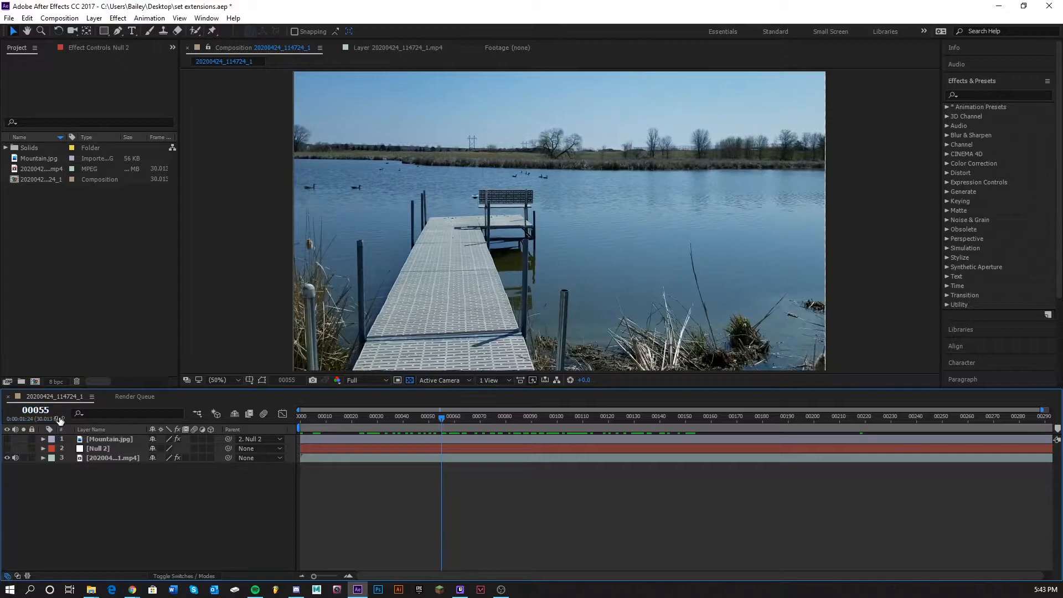
pyautogui.click(7, 438)
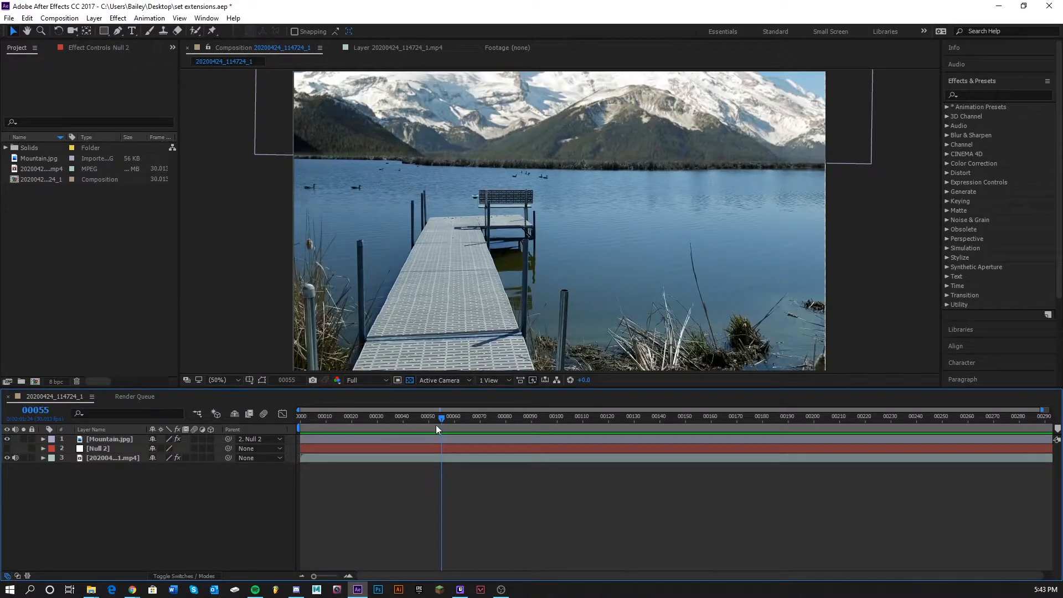
pyautogui.moveTo(439, 420); pyautogui.dragTo(682, 421)
# Create a new composition from the lake footage clip and scrub through it to frame 93
pyautogui.click(38, 168)
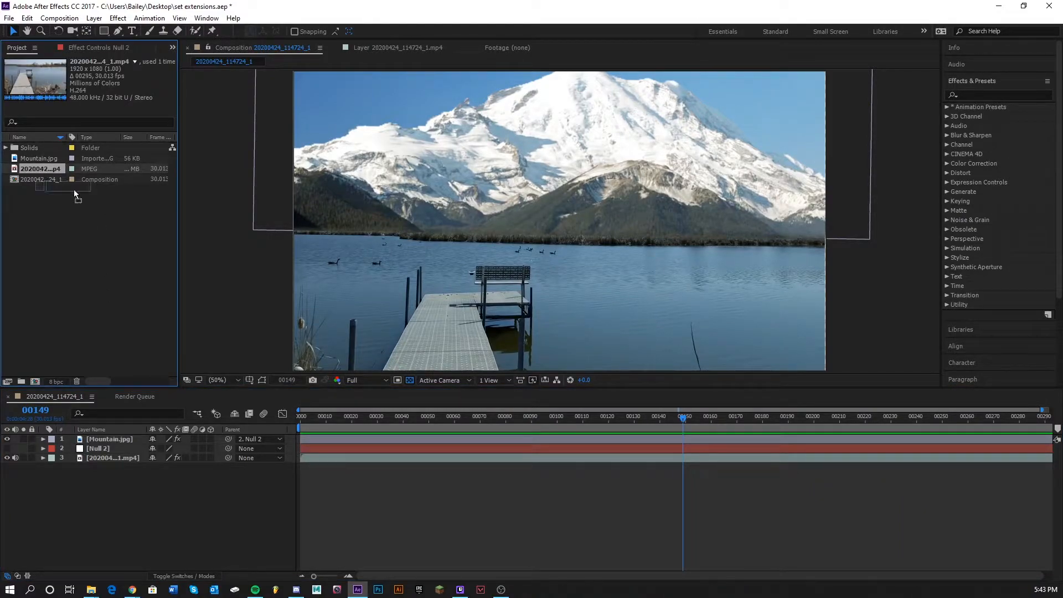
pyautogui.moveTo(35, 380); pyautogui.dragTo(35, 379)
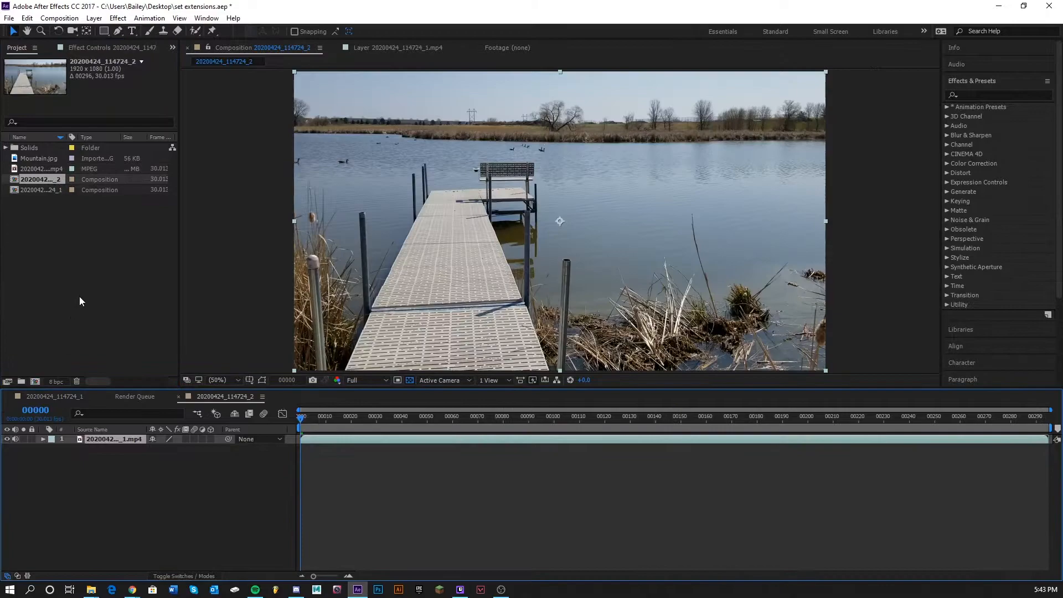
pyautogui.moveTo(302, 420); pyautogui.dragTo(536, 435)
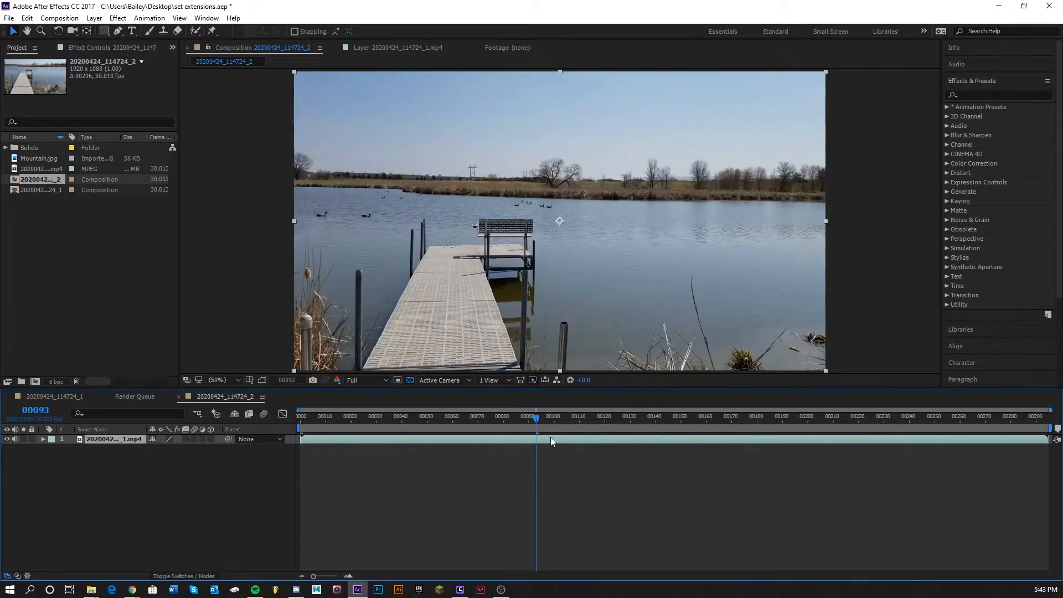
# Try the composition preview at Third resolution and return it to Full
pyautogui.click(366, 380)
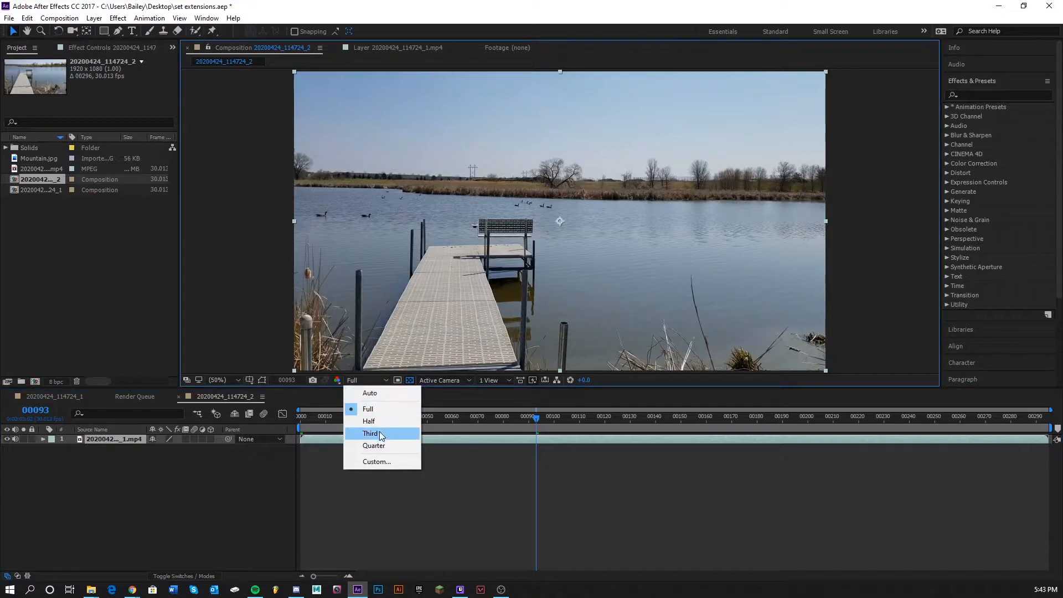
pyautogui.click(376, 433)
pyautogui.moveTo(540, 419)
pyautogui.mouseDown()
pyautogui.moveTo(503, 419)
pyautogui.moveTo(538, 419)
pyautogui.mouseUp()
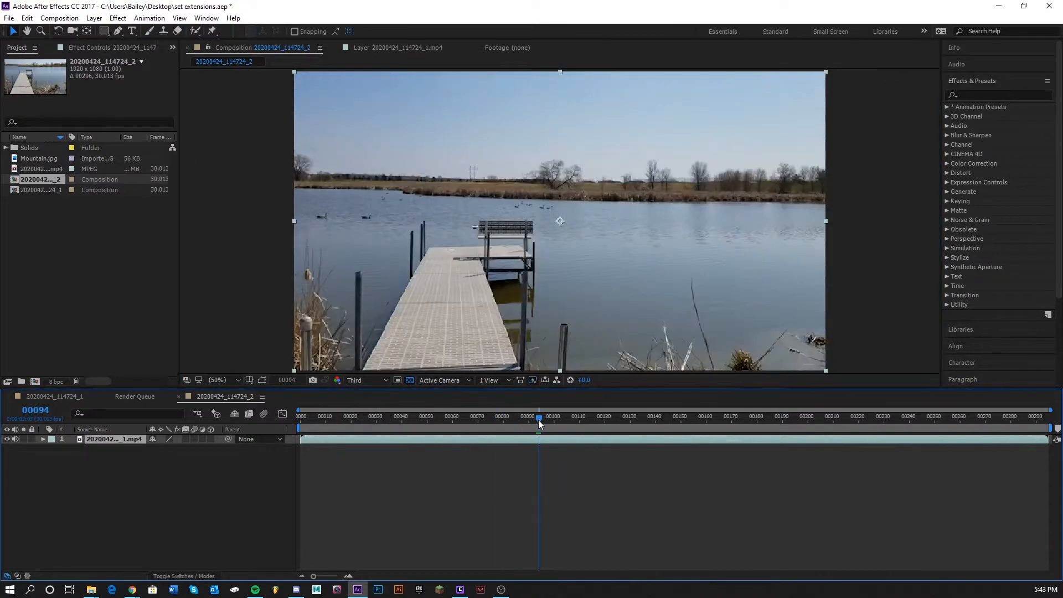
pyautogui.click(365, 380)
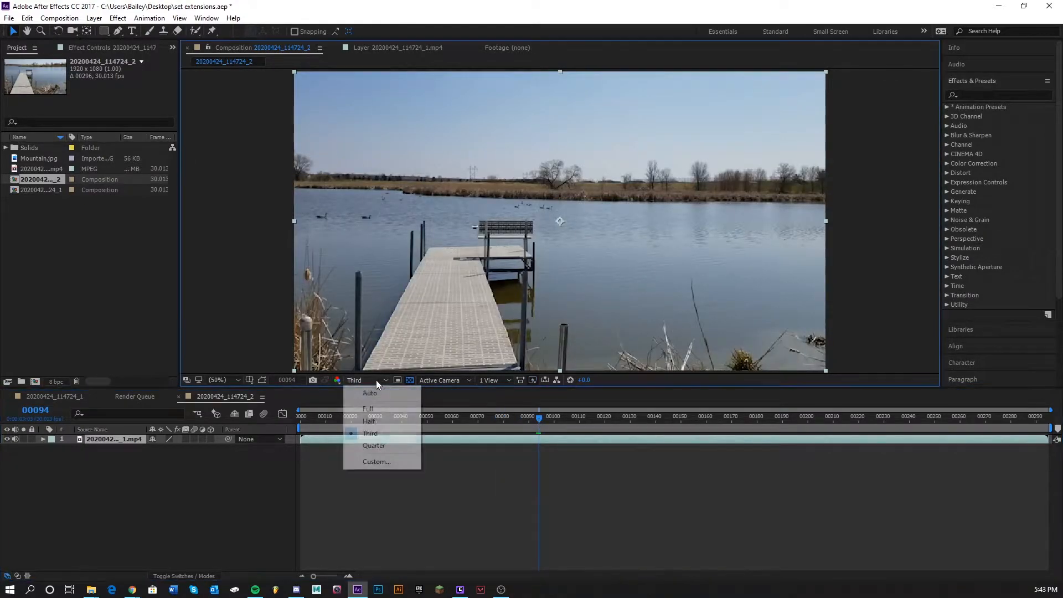
pyautogui.click(370, 408)
# Add Mountain.jpg to the new composition above the lake footage, near the centre of the frame
pyautogui.click(39, 158)
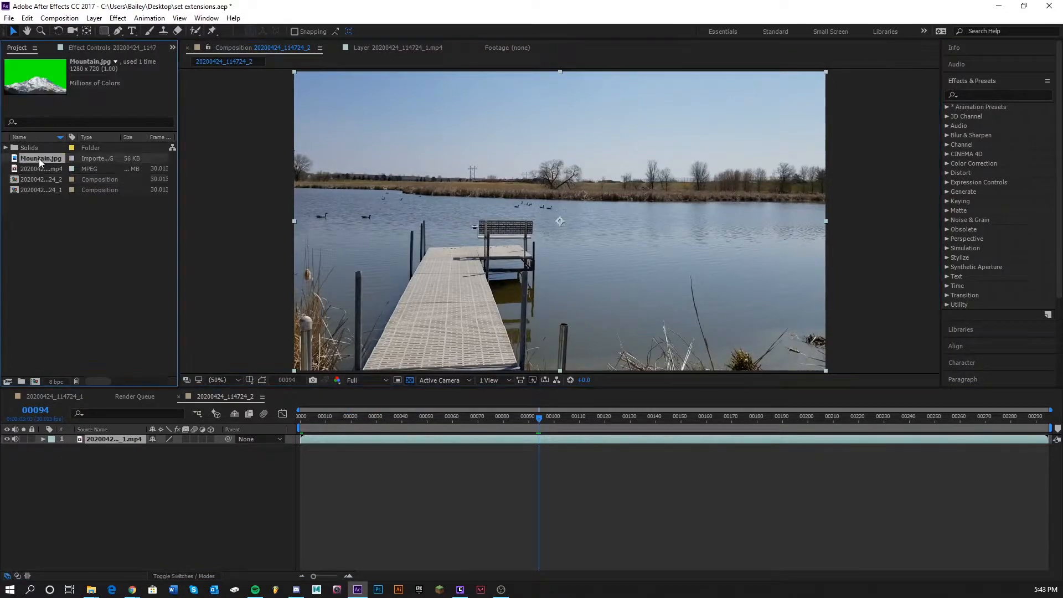
pyautogui.moveTo(38, 158); pyautogui.dragTo(110, 439)
pyautogui.moveTo(584, 261); pyautogui.dragTo(576, 256)
pyautogui.press(',')
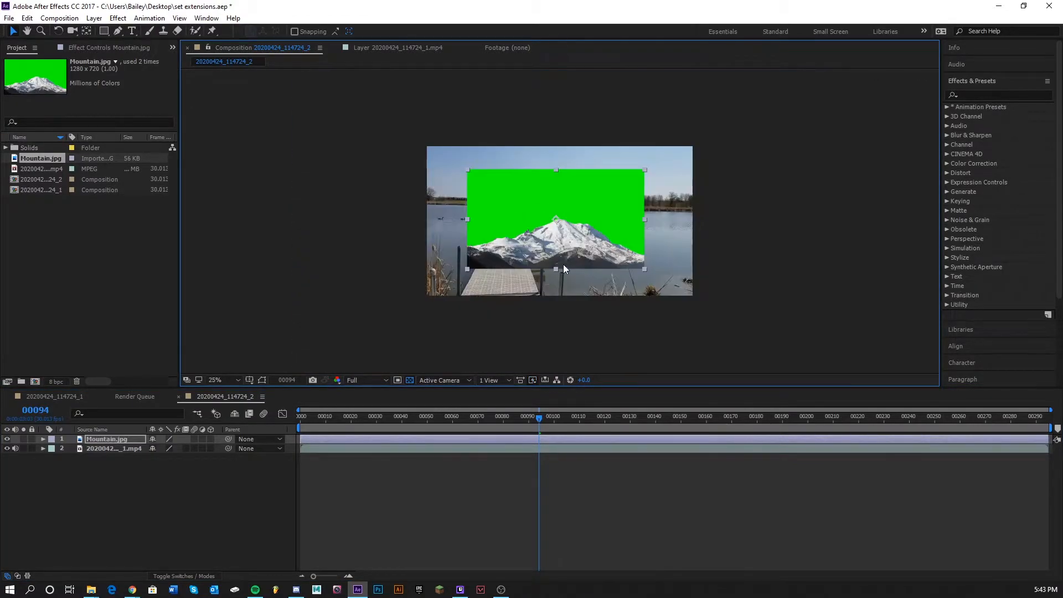
pyautogui.press('.')
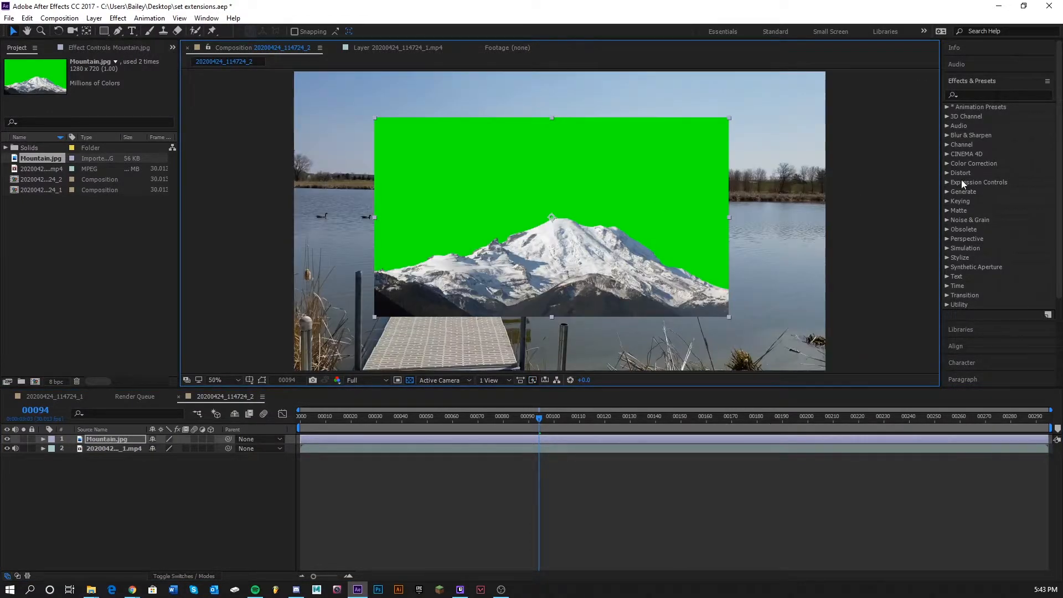
# Apply the Color Key effect to the mountain layer and sample its green background as the key color
pyautogui.click(968, 94)
pyautogui.write('key')
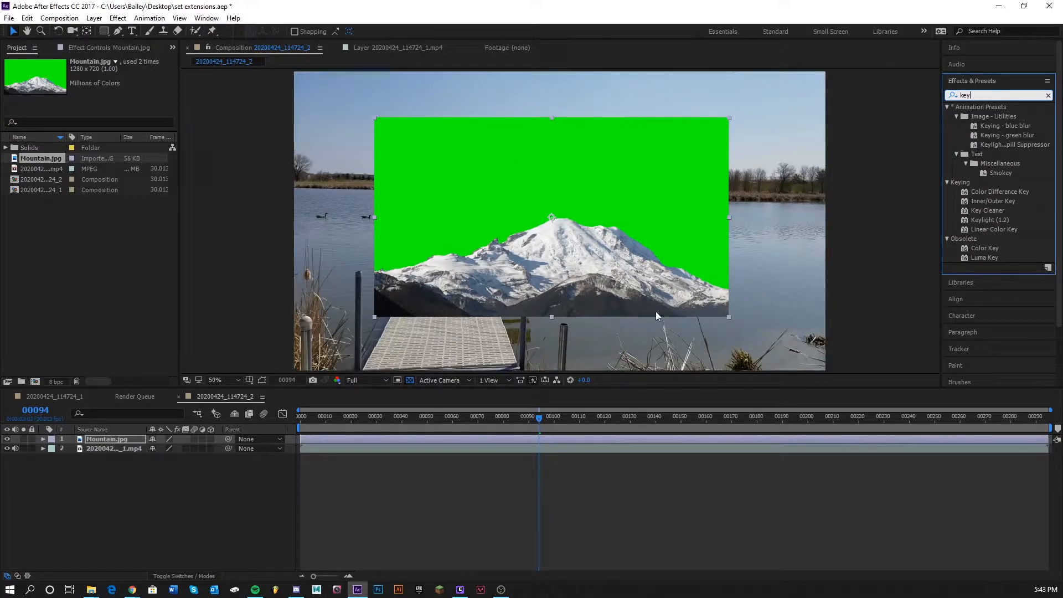
pyautogui.moveTo(984, 247); pyautogui.dragTo(672, 214)
pyautogui.click(118, 80)
pyautogui.click(495, 153)
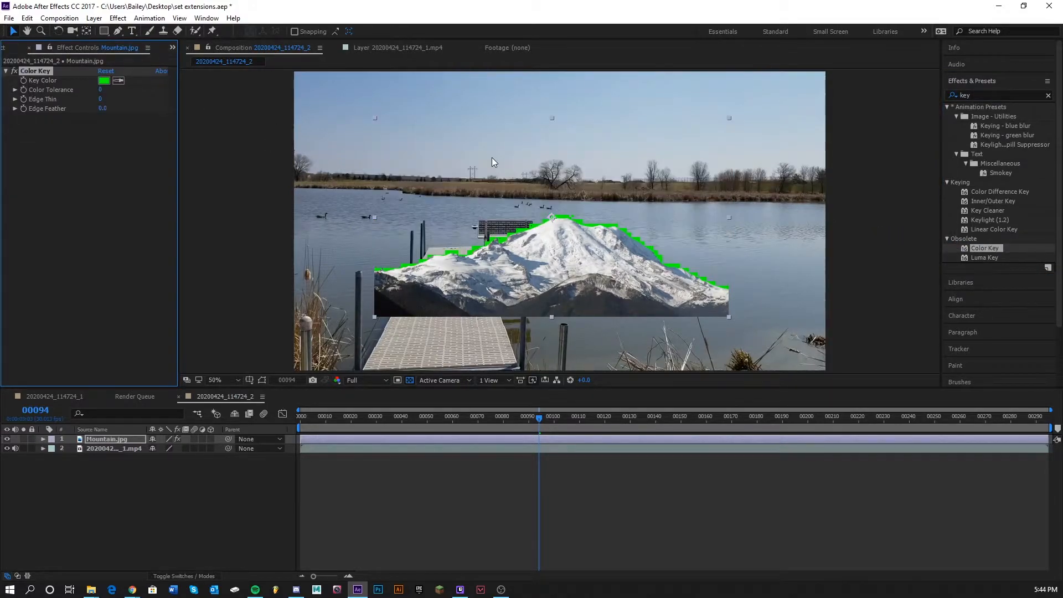
# Refine the mountain's Color Key with Color Tolerance 41, Edge Thin 2 and Edge Feather 1.9
pyautogui.moveTo(100, 90); pyautogui.dragTo(113, 89)
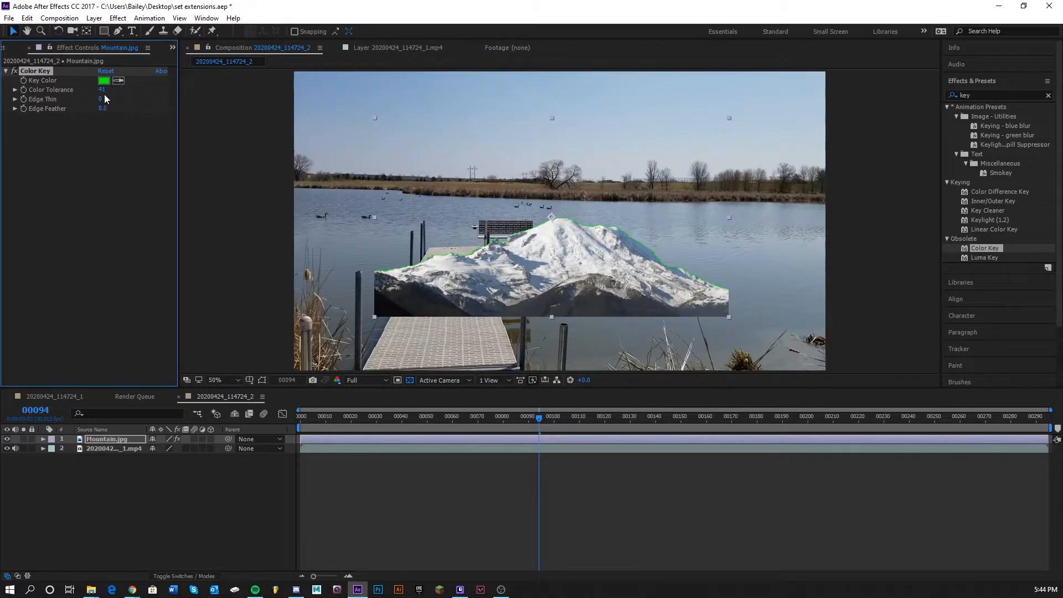
pyautogui.moveTo(101, 99); pyautogui.dragTo(103, 99)
pyautogui.write('20')
pyautogui.press('Return')
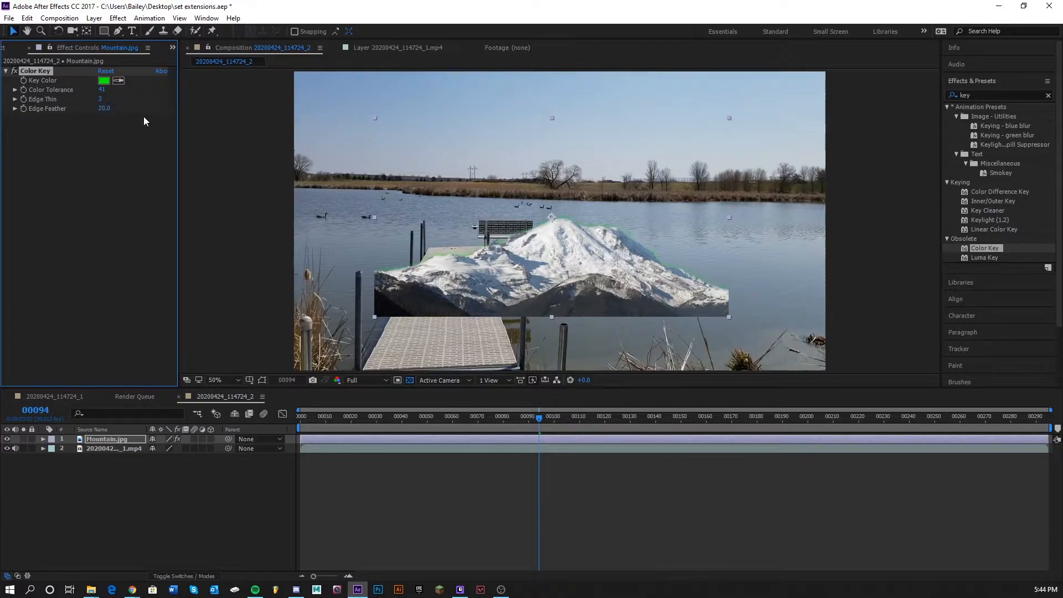
pyautogui.moveTo(104, 108); pyautogui.dragTo(11, 119)
pyautogui.scroll(3, 619, 235)
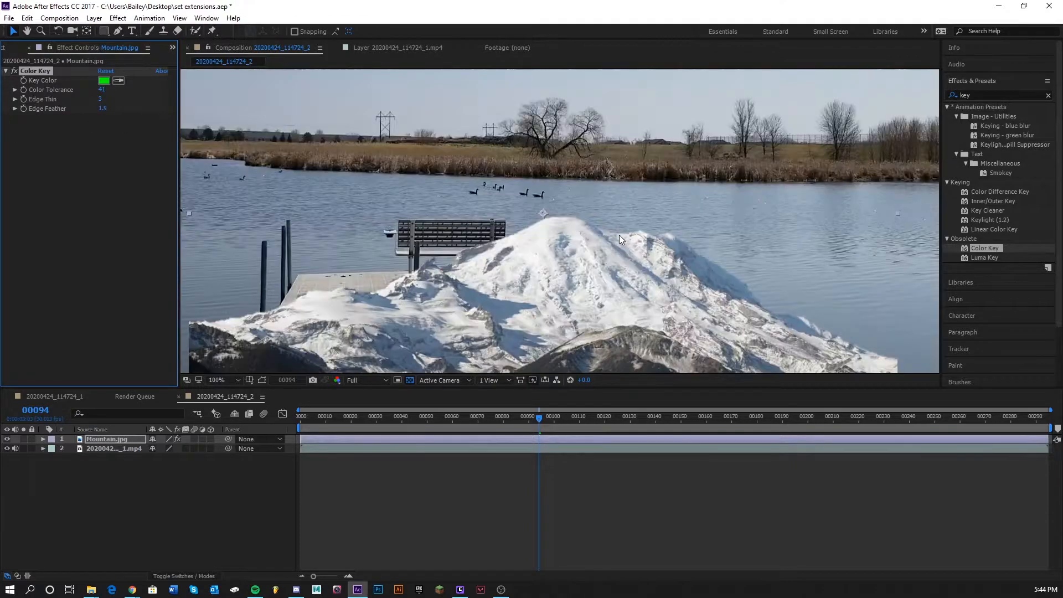
pyautogui.scroll(-3, 619, 235)
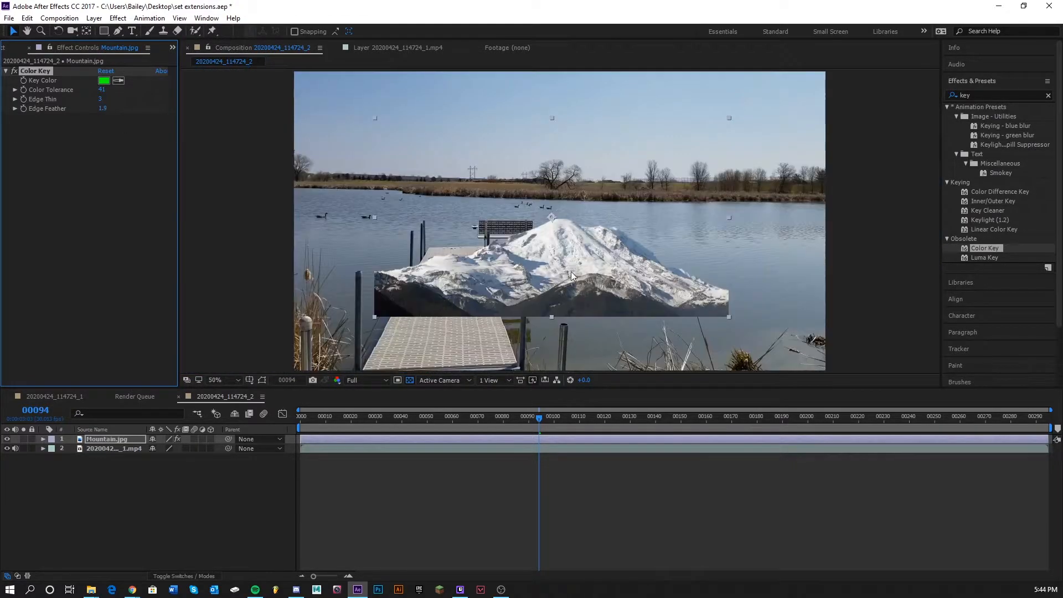
# Move the mountain up to the far shoreline and scale it to 173% so it spans the frame
pyautogui.moveTo(571, 271); pyautogui.dragTo(542, 143)
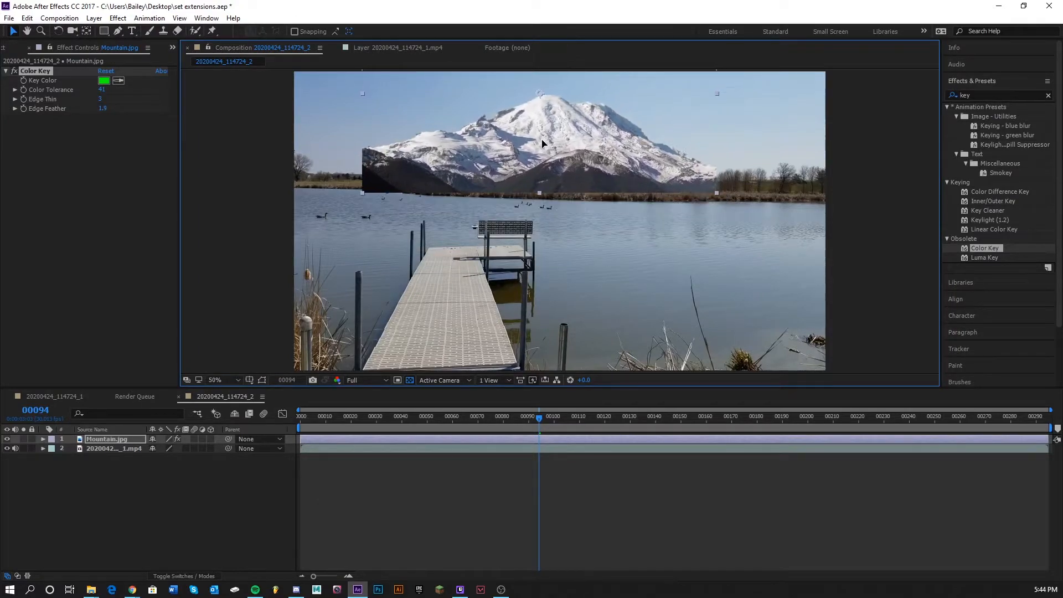
pyautogui.scroll(-2, 556, 215)
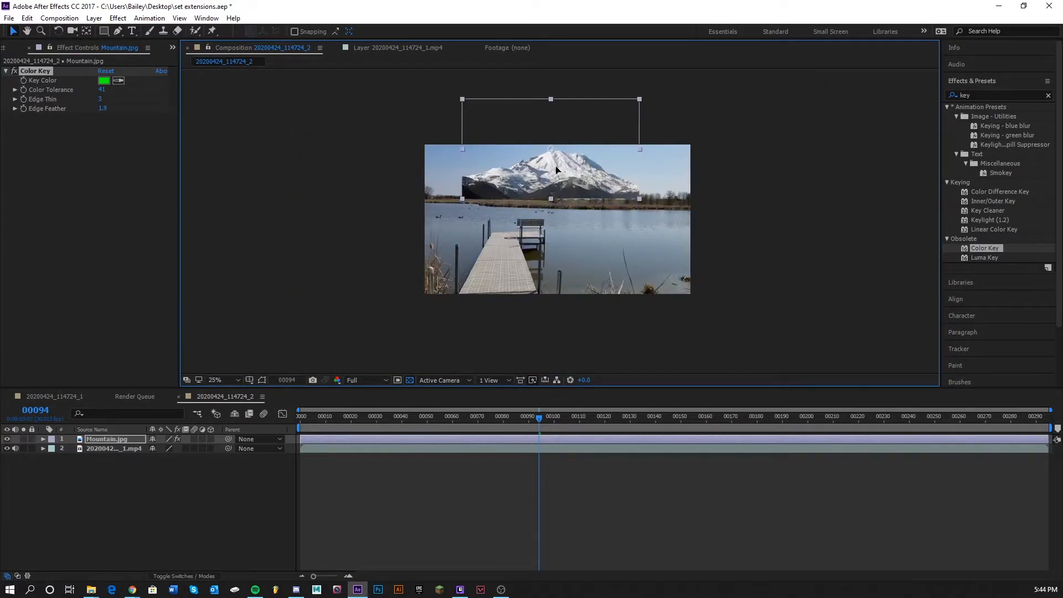
pyautogui.press('s')
pyautogui.moveTo(184, 451); pyautogui.dragTo(221, 449)
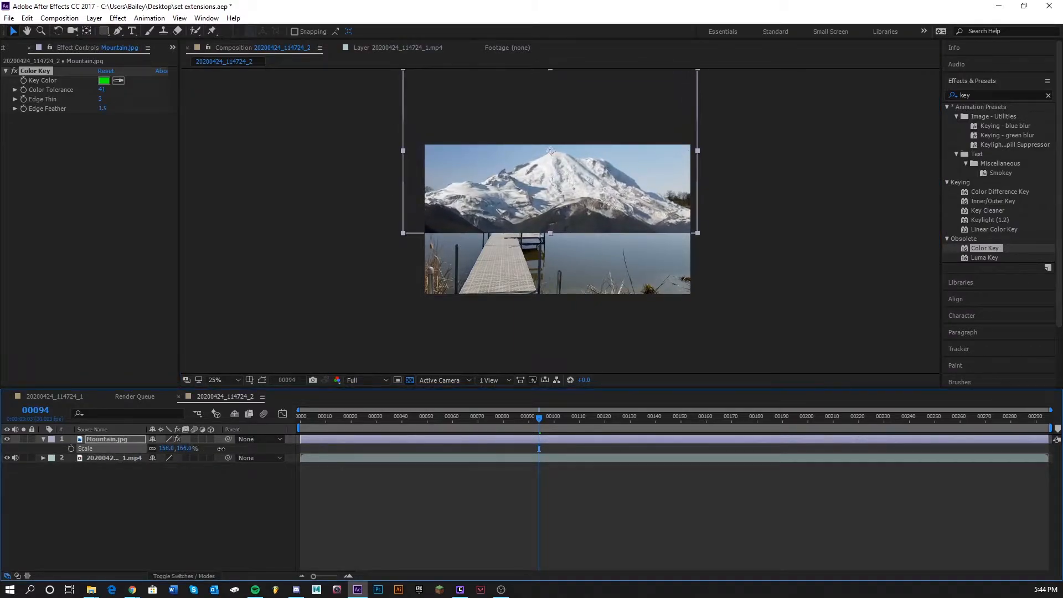
pyautogui.moveTo(560, 202); pyautogui.dragTo(566, 171)
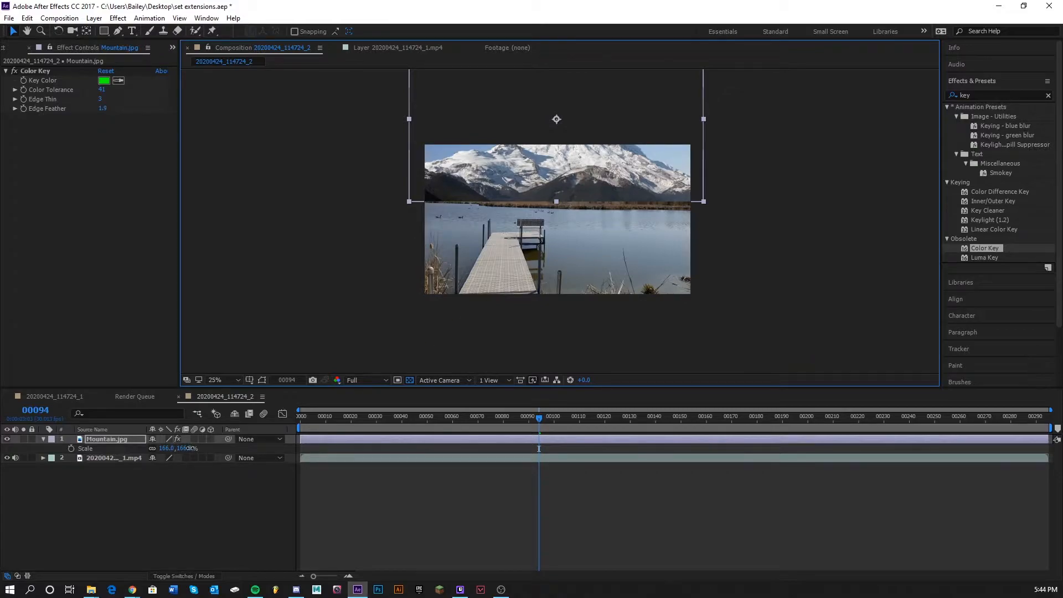
pyautogui.moveTo(189, 448); pyautogui.dragTo(194, 448)
# Rotate the mountain slightly clockwise and position its base along the far shoreline at frame 94
pyautogui.moveTo(587, 172); pyautogui.dragTo(608, 182)
pyautogui.press('w')
pyautogui.press('v')
pyautogui.scroll(2, 583, 212)
pyautogui.moveTo(563, 156); pyautogui.dragTo(559, 155)
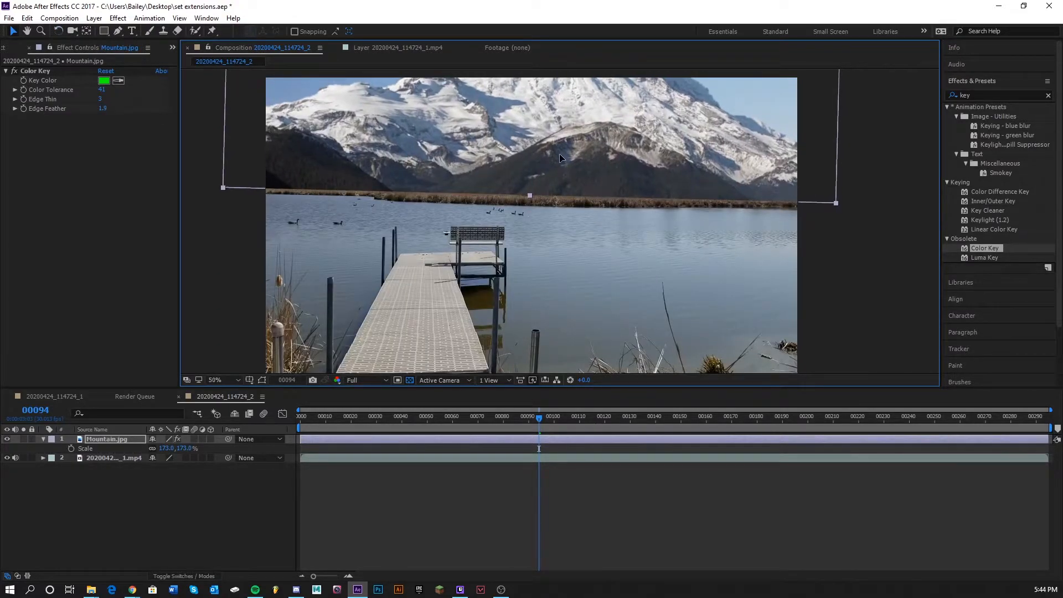
# At frame 147, move the mountain down and rotate it slightly counterclockwise to match the shoreline
pyautogui.moveTo(541, 412); pyautogui.dragTo(676, 420)
pyautogui.moveTo(567, 147); pyautogui.dragTo(578, 180)
pyautogui.press('w')
pyautogui.moveTo(568, 218); pyautogui.dragTo(557, 214)
pyautogui.press('v')
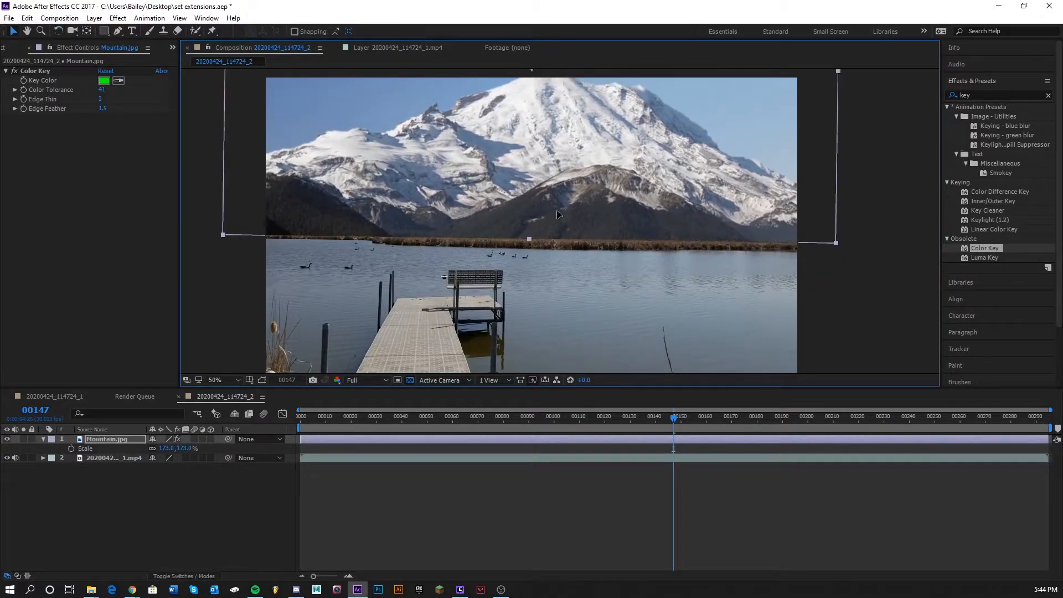
# Hide the Mountain.jpg layer, go to frame 145 and leave all layers deselected
pyautogui.scroll(-2, 574, 231)
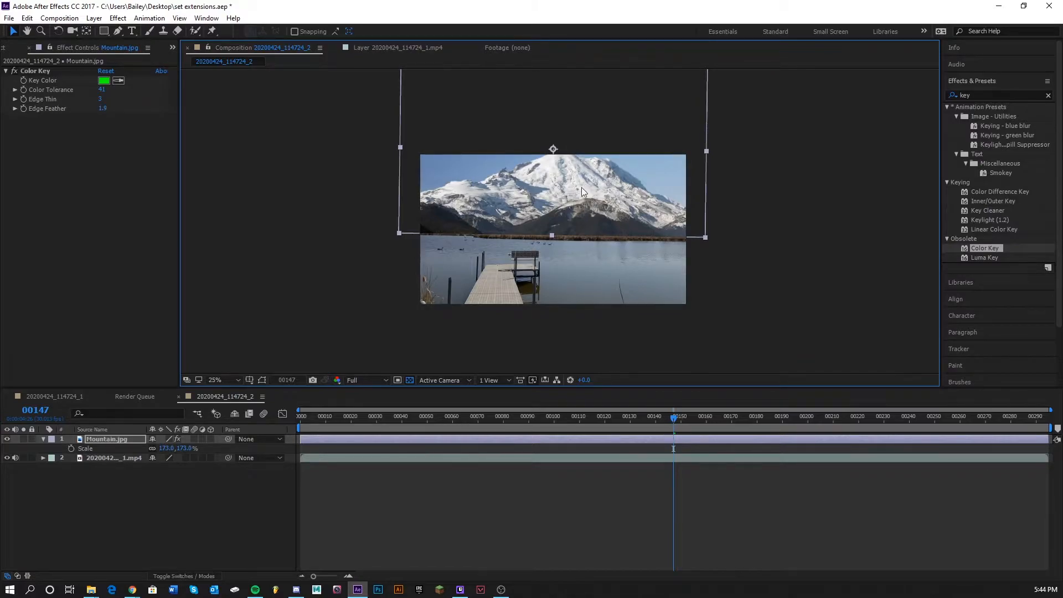
pyautogui.click(574, 284)
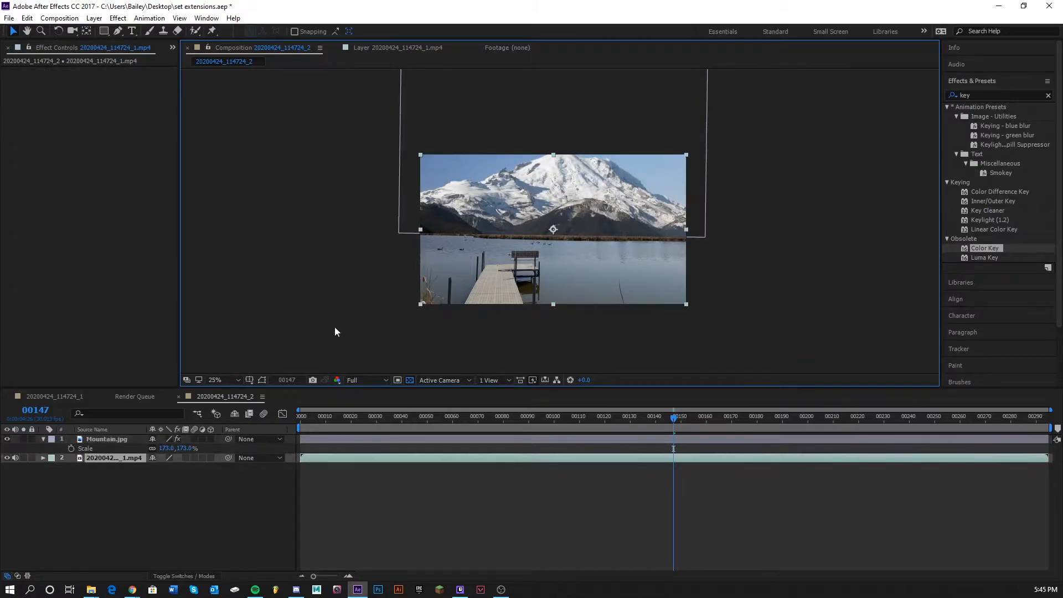
pyautogui.click(7, 438)
pyautogui.moveTo(673, 419)
pyautogui.mouseDown()
pyautogui.moveTo(467, 420)
pyautogui.moveTo(852, 418)
pyautogui.moveTo(668, 419)
pyautogui.mouseUp()
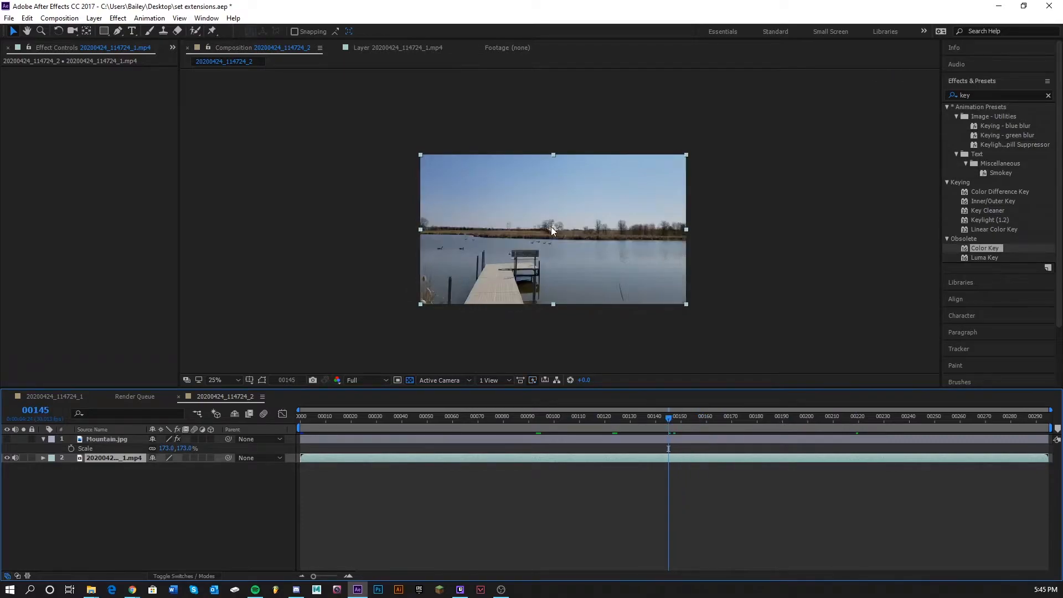
pyautogui.click(109, 440)
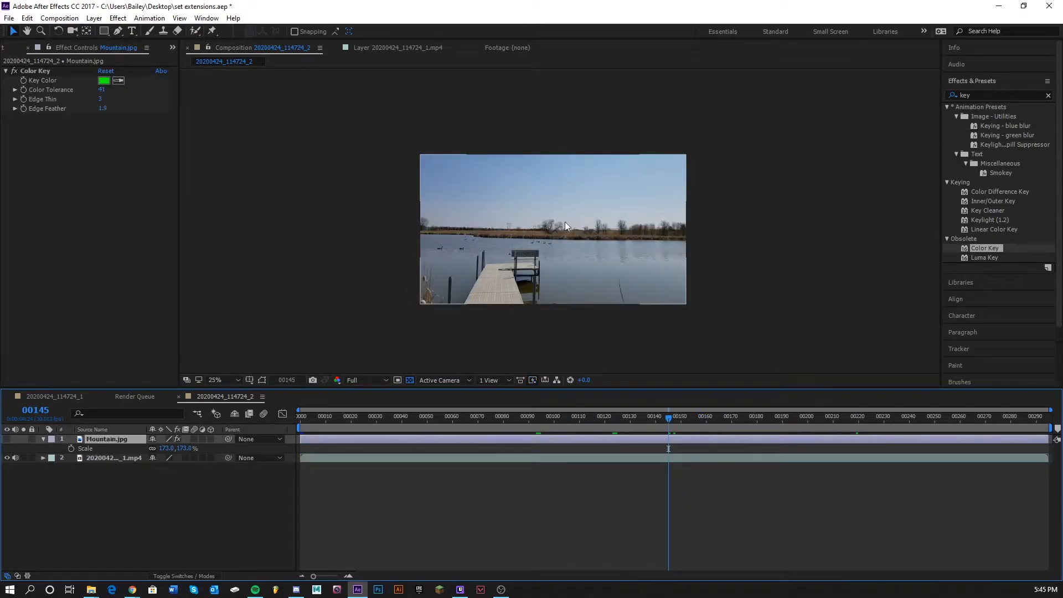
pyautogui.click(581, 268)
pyautogui.click(728, 243)
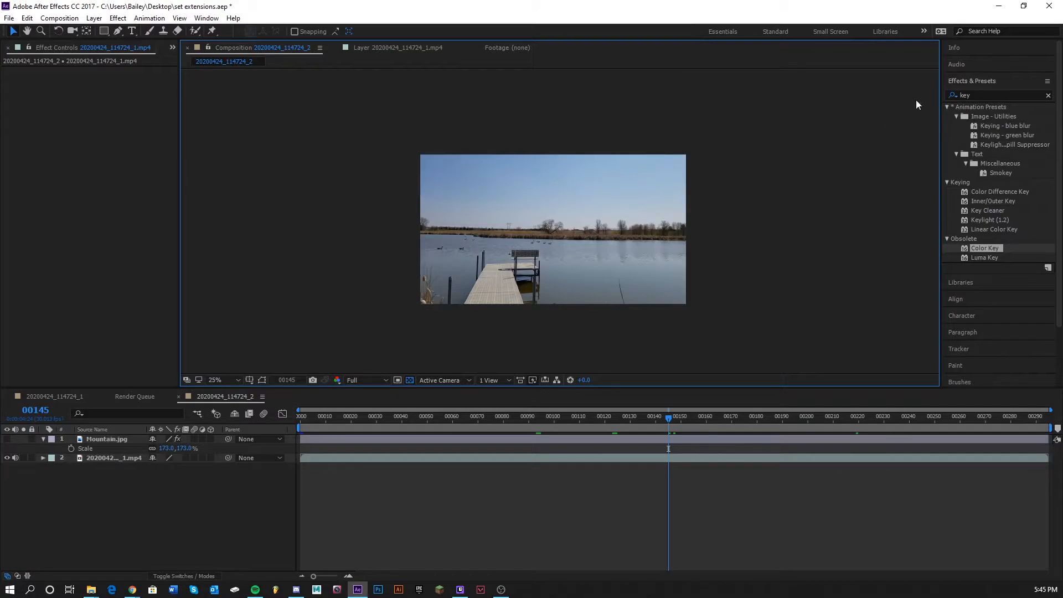
# Add a null object and place the Mountain.jpg layer above it with its properties collapsed
pyautogui.click(94, 17)
pyautogui.moveTo(122, 31)
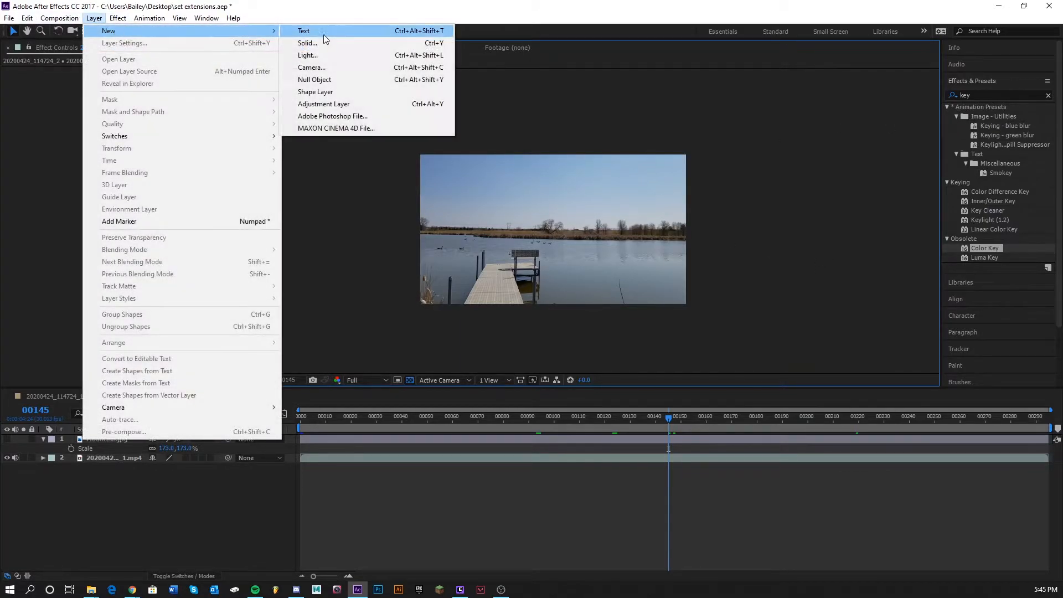
pyautogui.click(331, 79)
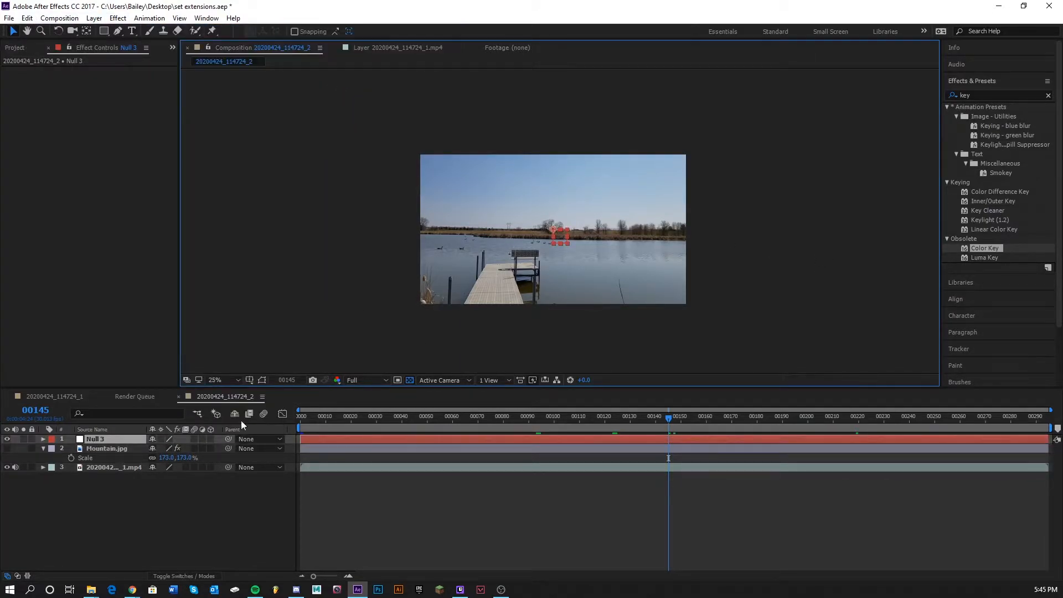
pyautogui.click(99, 438)
pyautogui.moveTo(108, 448); pyautogui.dragTo(117, 444)
pyautogui.click(42, 439)
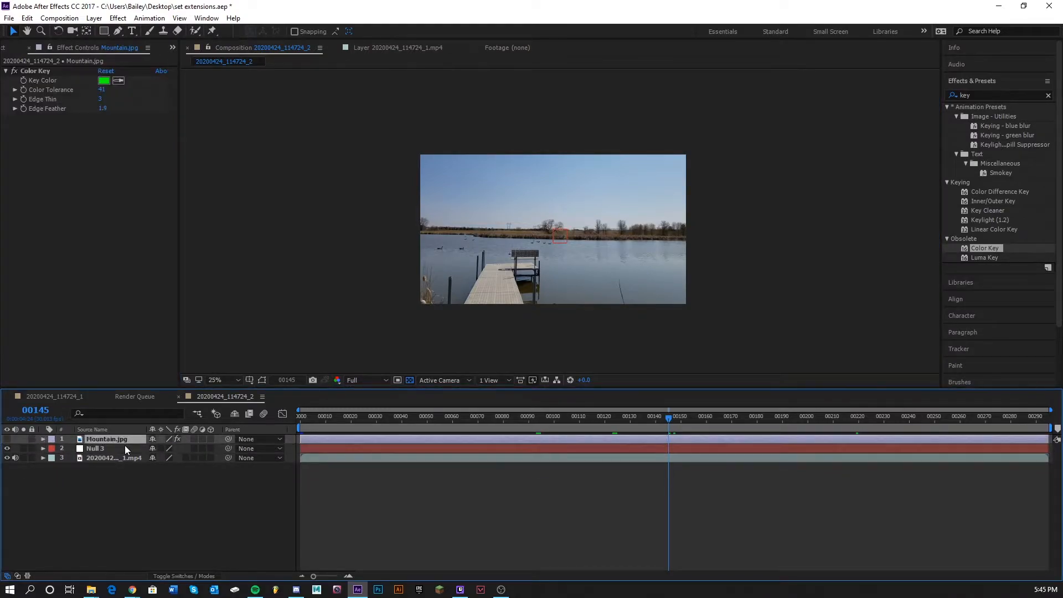
# Select the lake footage layer at frame 145 and open the Tracker controls
pyautogui.click(109, 458)
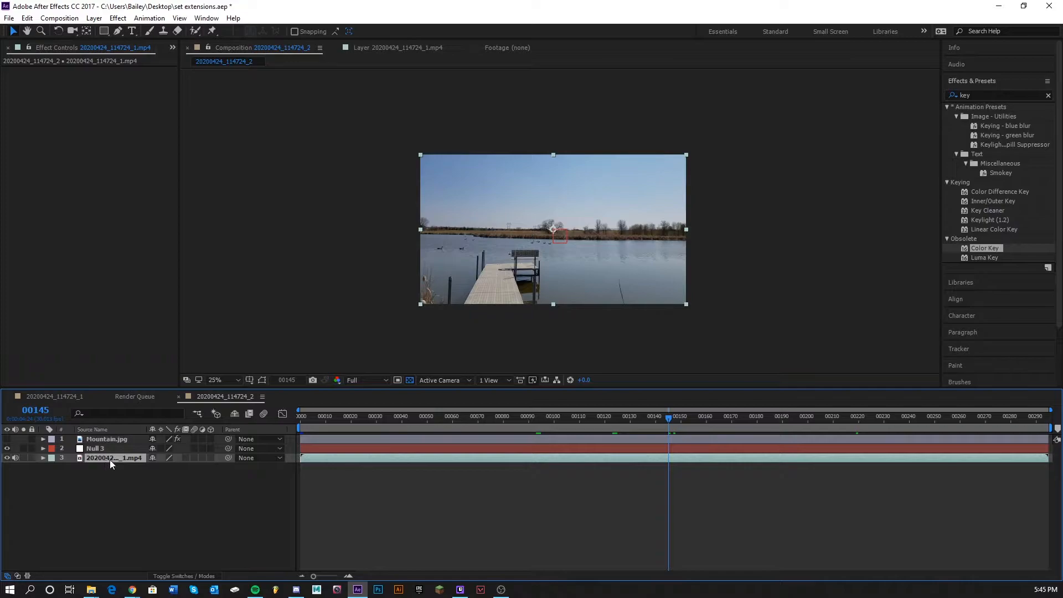
pyautogui.scroll(4, 471, 226)
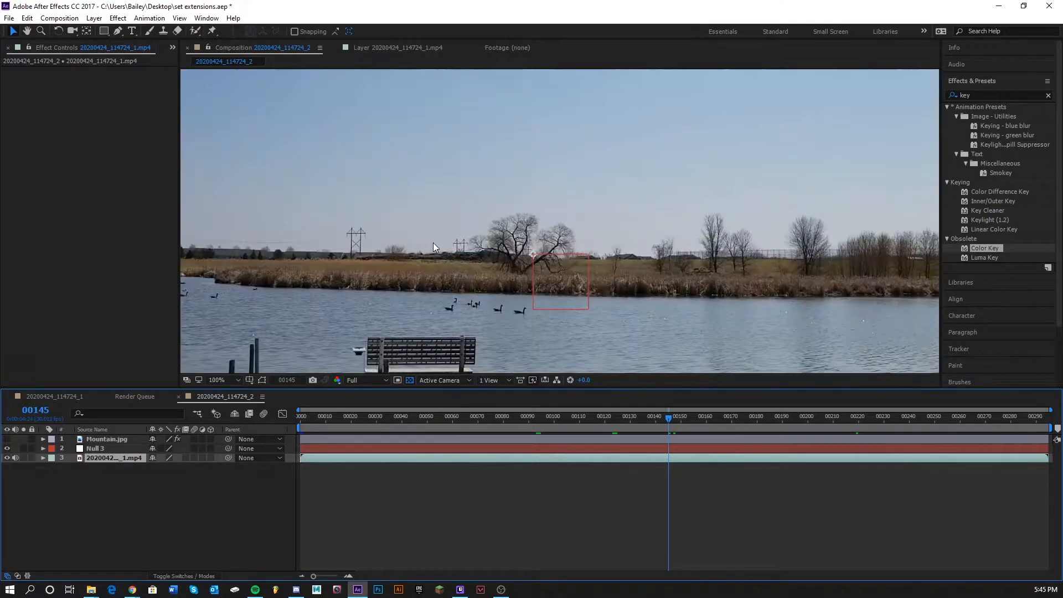
pyautogui.moveTo(504, 275); pyautogui.dragTo(477, 216)
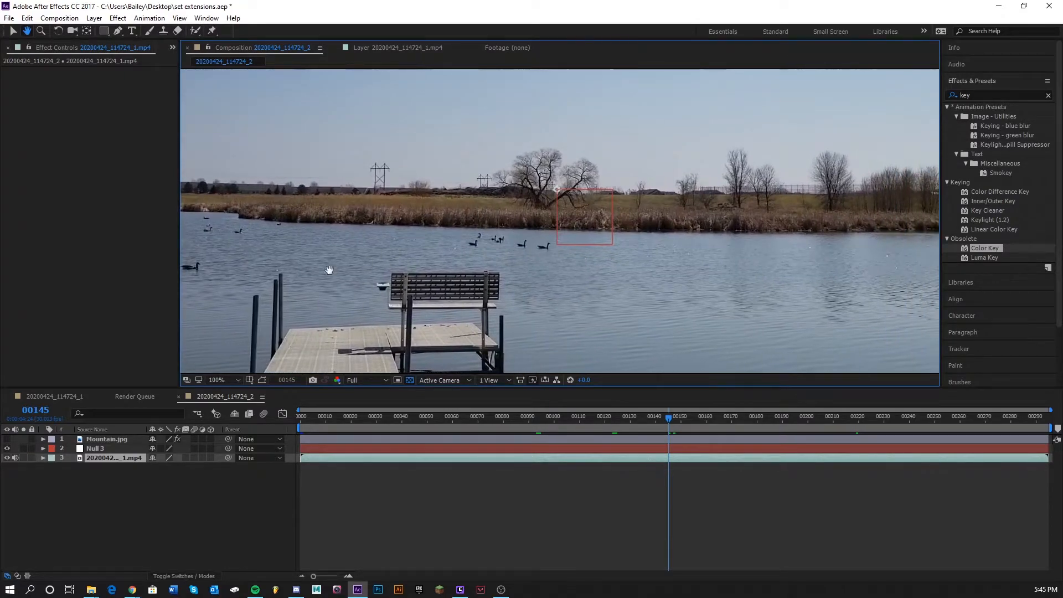
pyautogui.press('v')
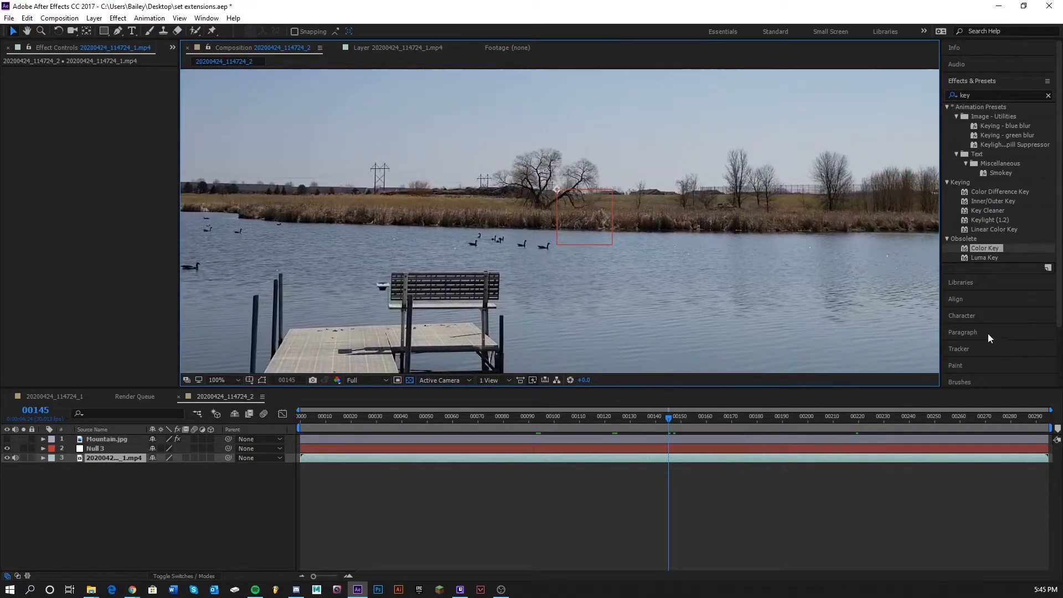
pyautogui.click(966, 353)
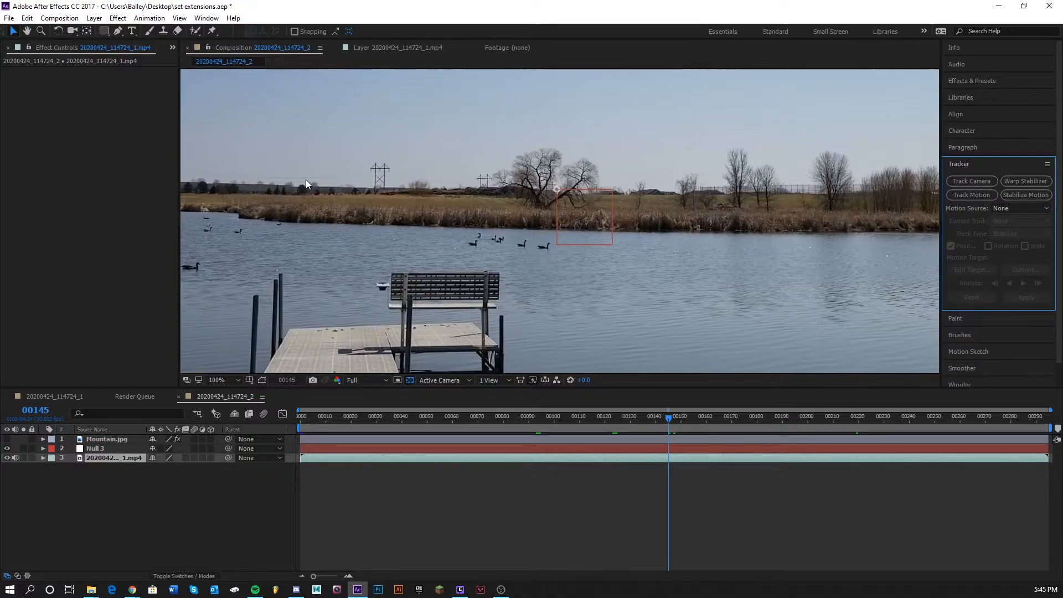
# Examine the far shoreline at frame 145 for a distinct, high-contrast feature to track, such as the large power pylon
pyautogui.moveTo(371, 185); pyautogui.dragTo(466, 257)
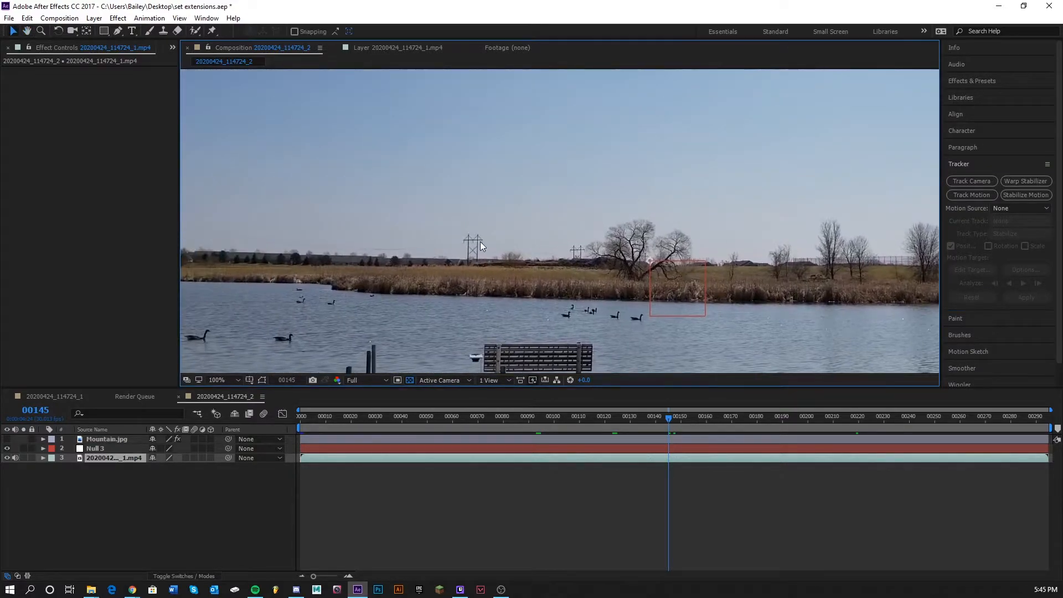
pyautogui.scroll(2, 480, 243)
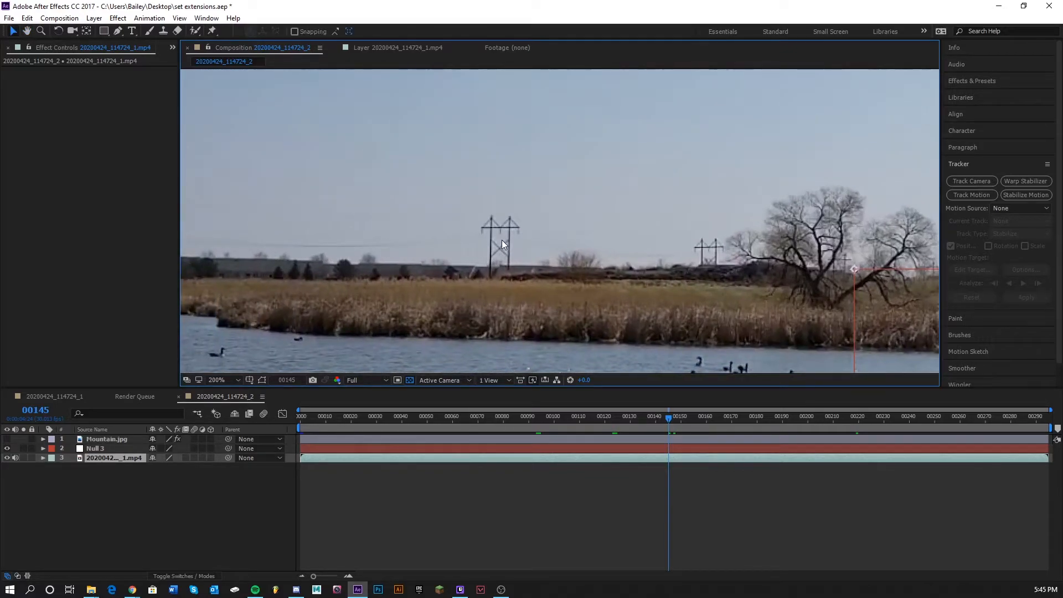
pyautogui.scroll(-4, 502, 244)
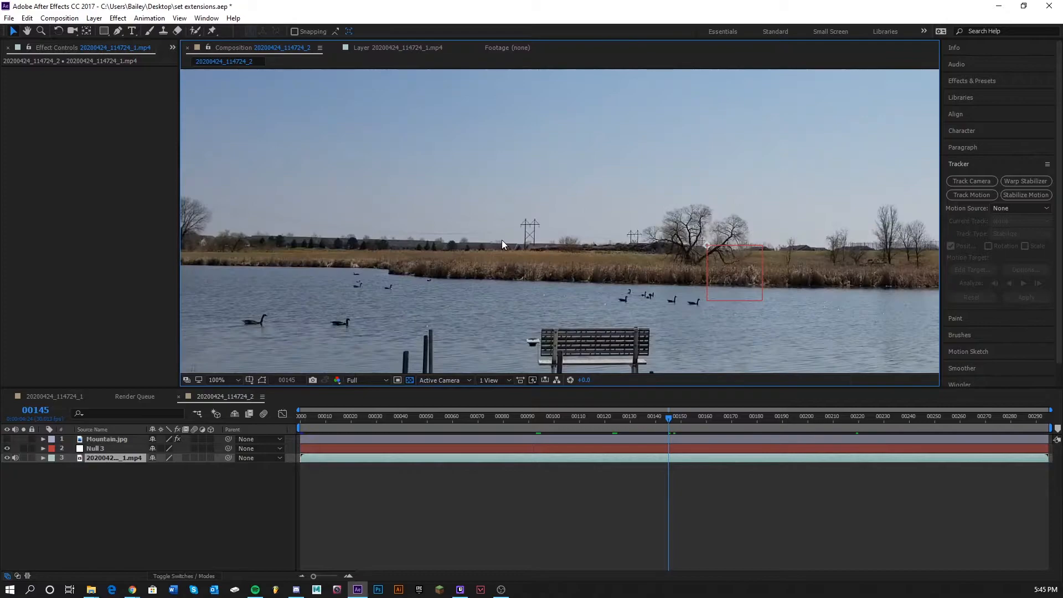
pyautogui.moveTo(511, 241); pyautogui.dragTo(546, 264)
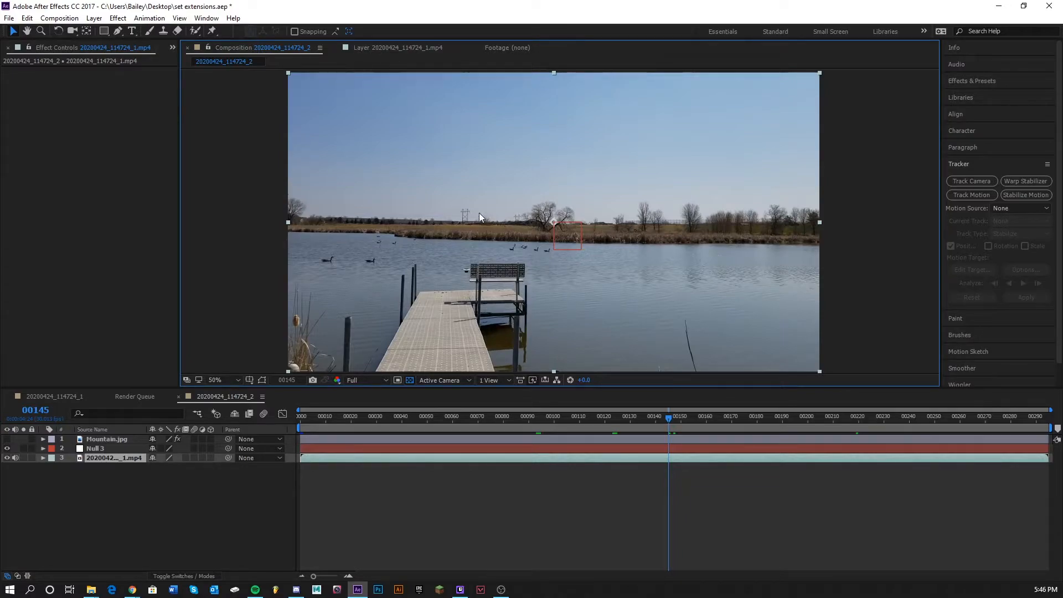
pyautogui.press('.')
pyautogui.press('.')
pyautogui.moveTo(374, 208); pyautogui.dragTo(695, 225)
pyautogui.press('.')
pyautogui.moveTo(490, 222); pyautogui.dragTo(582, 232)
# Start Track Motion on the footage, place the track point on the pylon's crossbar and enlarge its feature and search regions around the pylon top
pyautogui.click(988, 164)
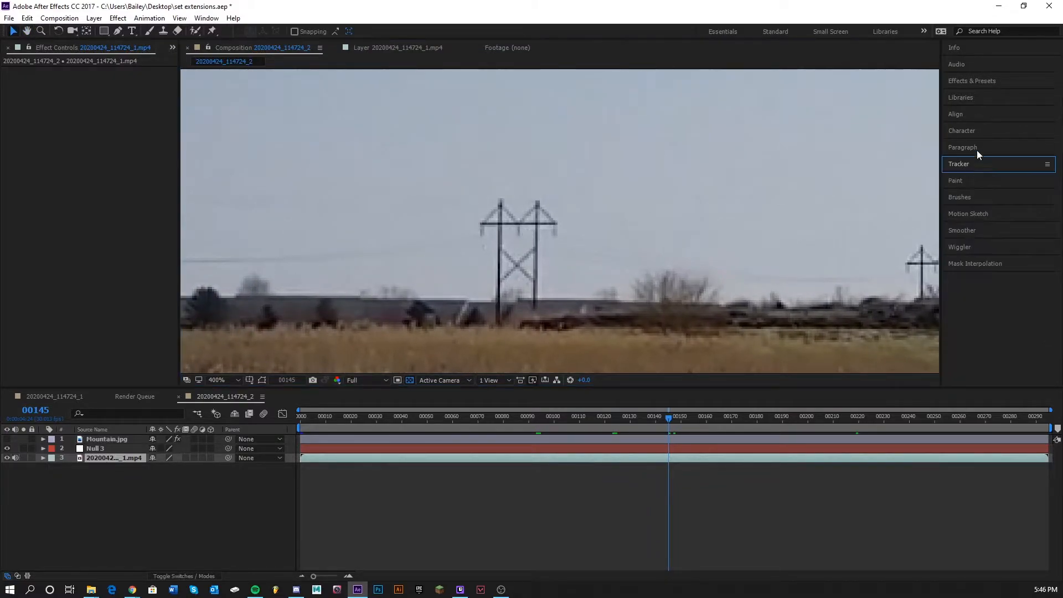
pyautogui.click(960, 163)
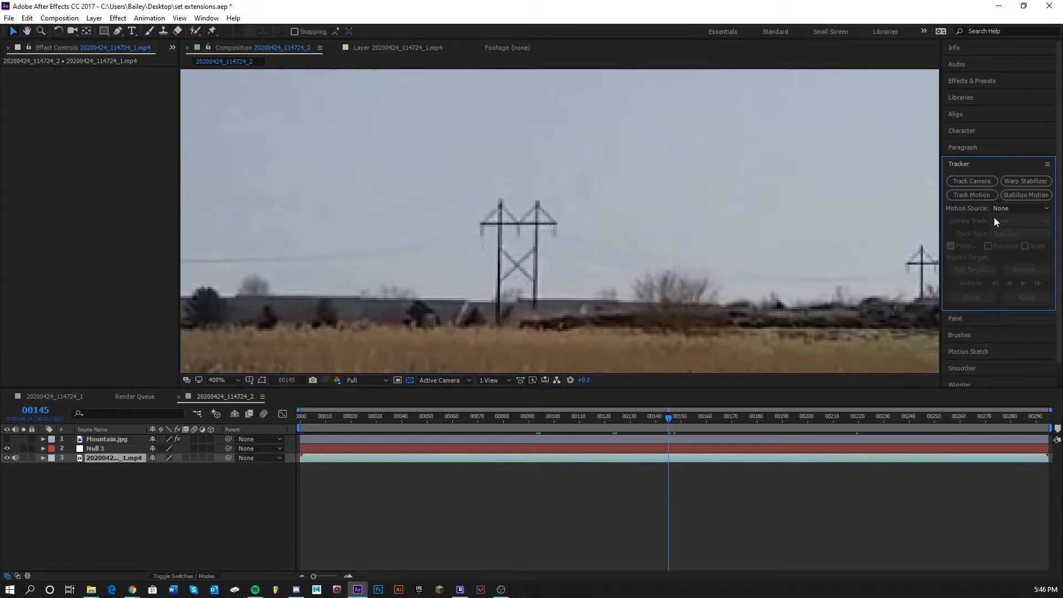
pyautogui.click(972, 195)
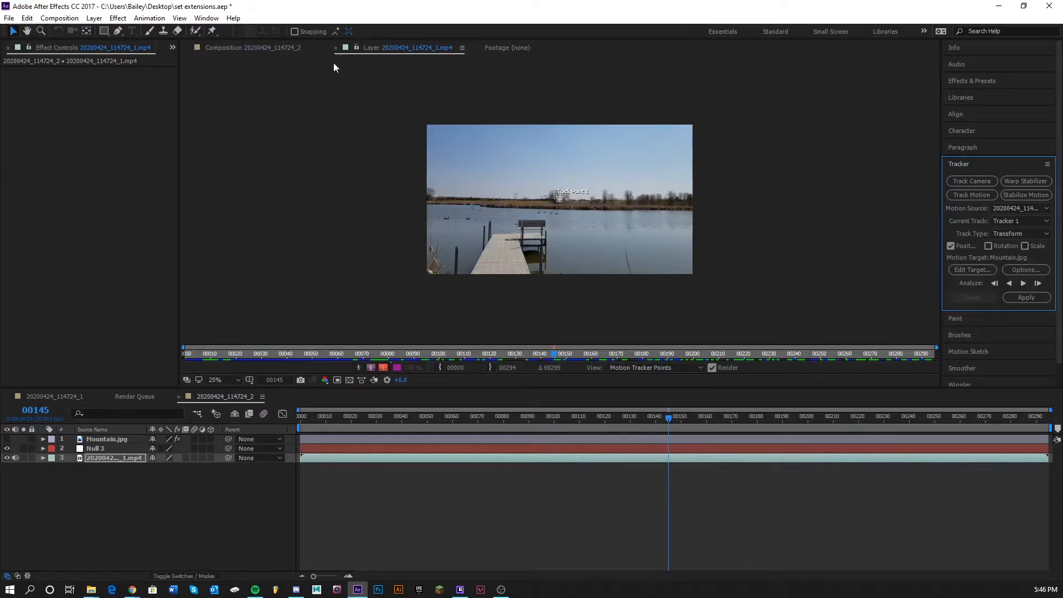
pyautogui.scroll(6, 576, 223)
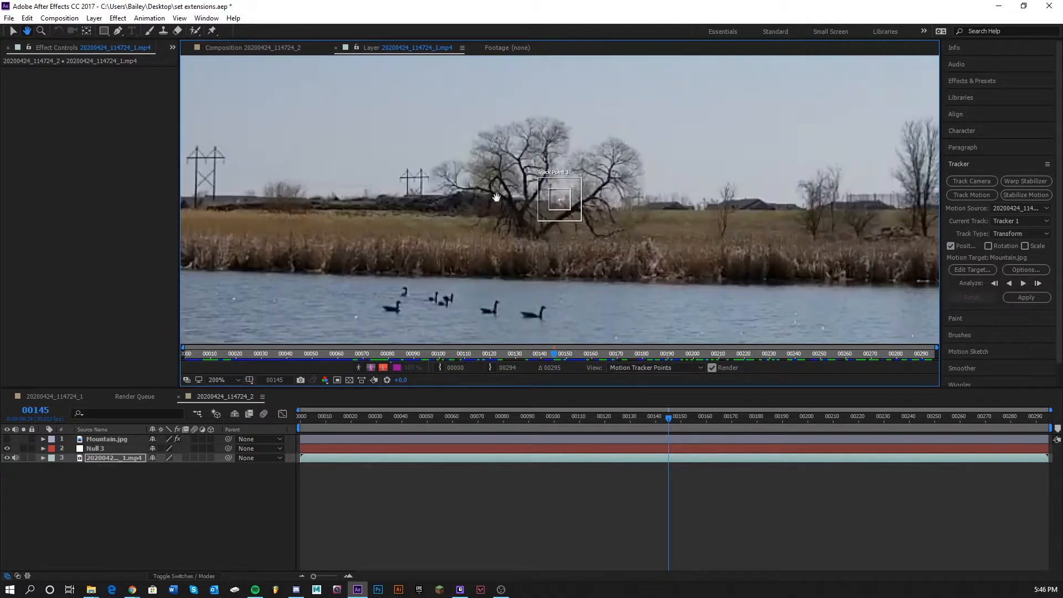
pyautogui.moveTo(512, 208); pyautogui.dragTo(614, 227)
pyautogui.moveTo(752, 231); pyautogui.dragTo(395, 187)
pyautogui.scroll(2, 395, 187)
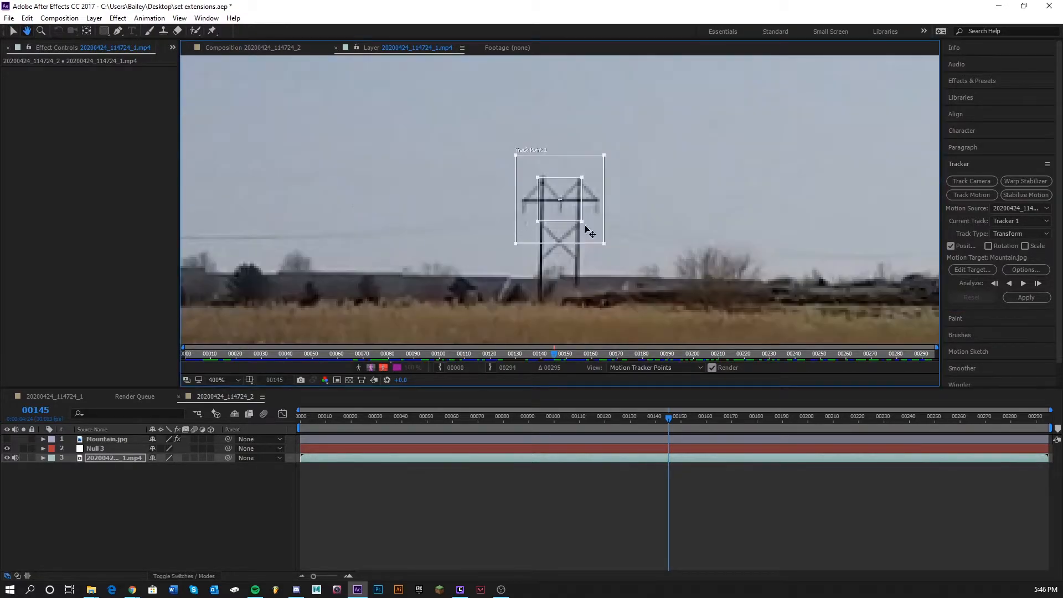
pyautogui.moveTo(581, 221); pyautogui.dragTo(638, 271)
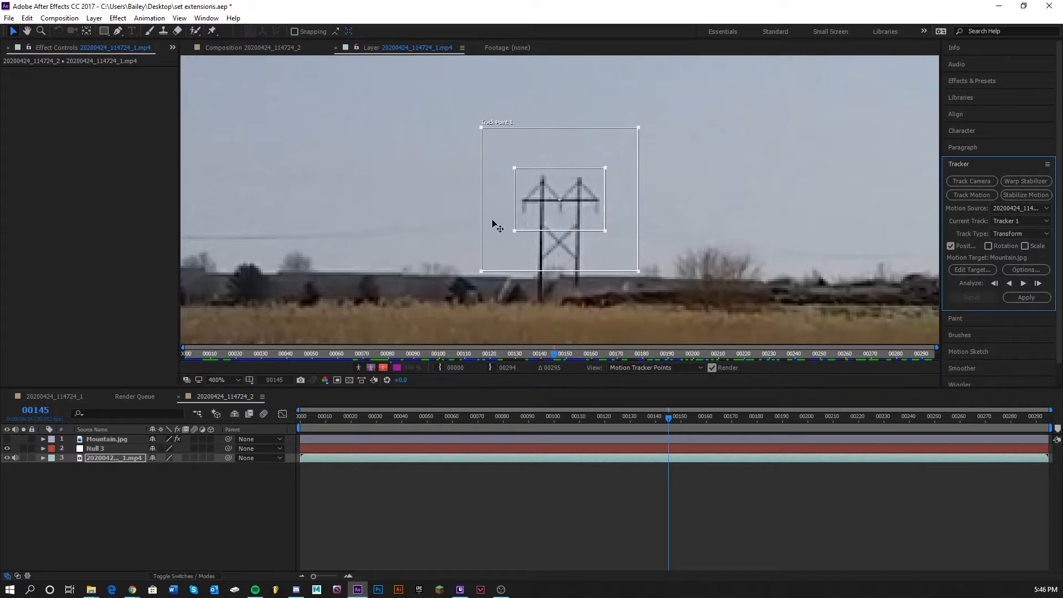
# Analyze the pylon's motion through the whole clip and return to frame 0
pyautogui.scroll(-6, 643, 308)
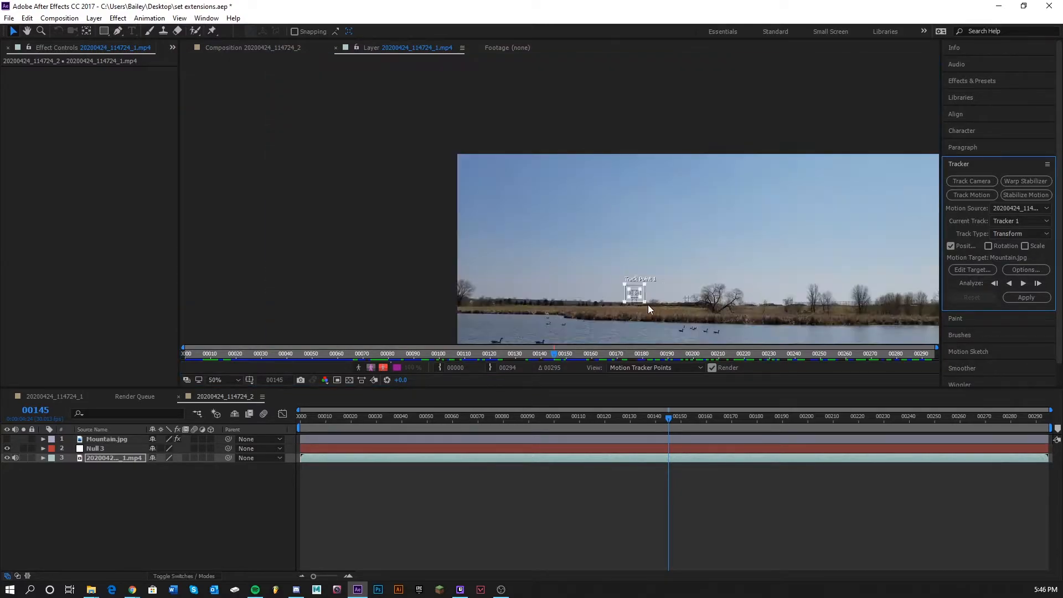
pyautogui.press('h')
pyautogui.press('v')
pyautogui.scroll(-2, 587, 238)
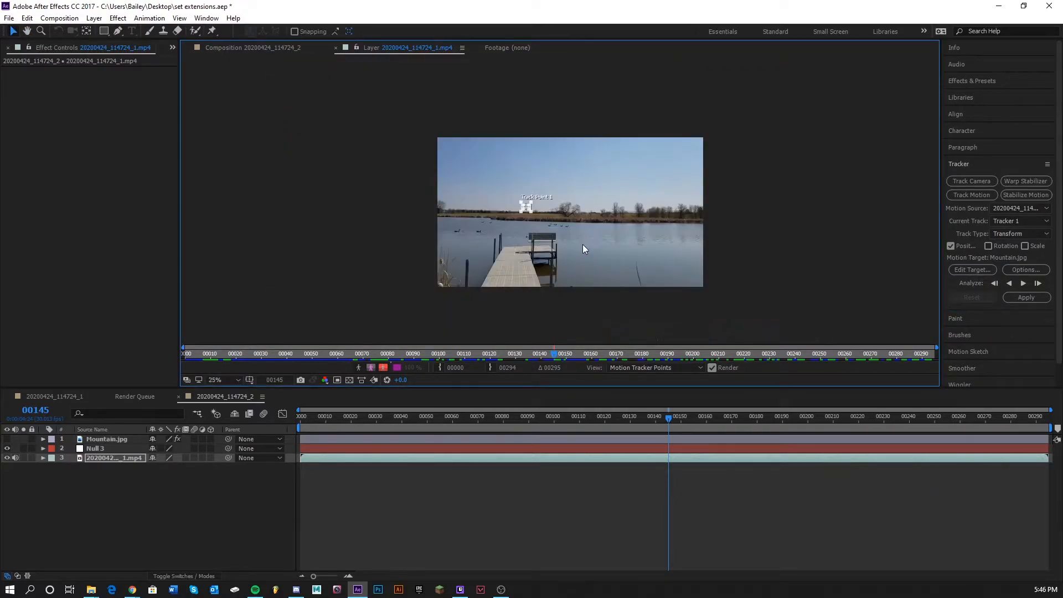
pyautogui.click(1024, 283)
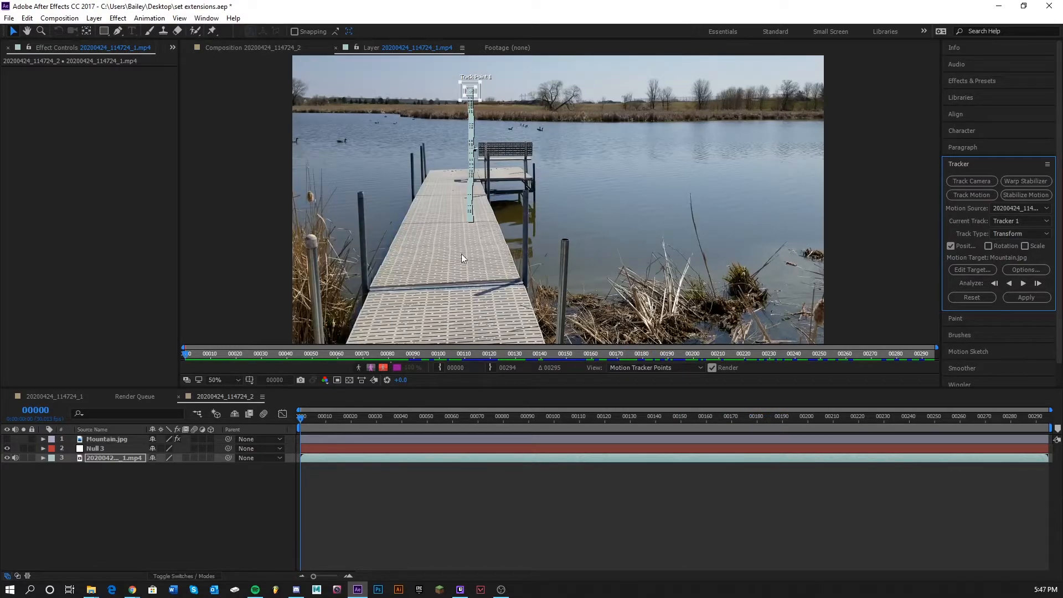
pyautogui.moveTo(301, 421)
pyautogui.mouseDown()
pyautogui.moveTo(872, 426)
pyautogui.moveTo(998, 412)
pyautogui.moveTo(613, 431)
pyautogui.moveTo(290, 423)
pyautogui.mouseUp()
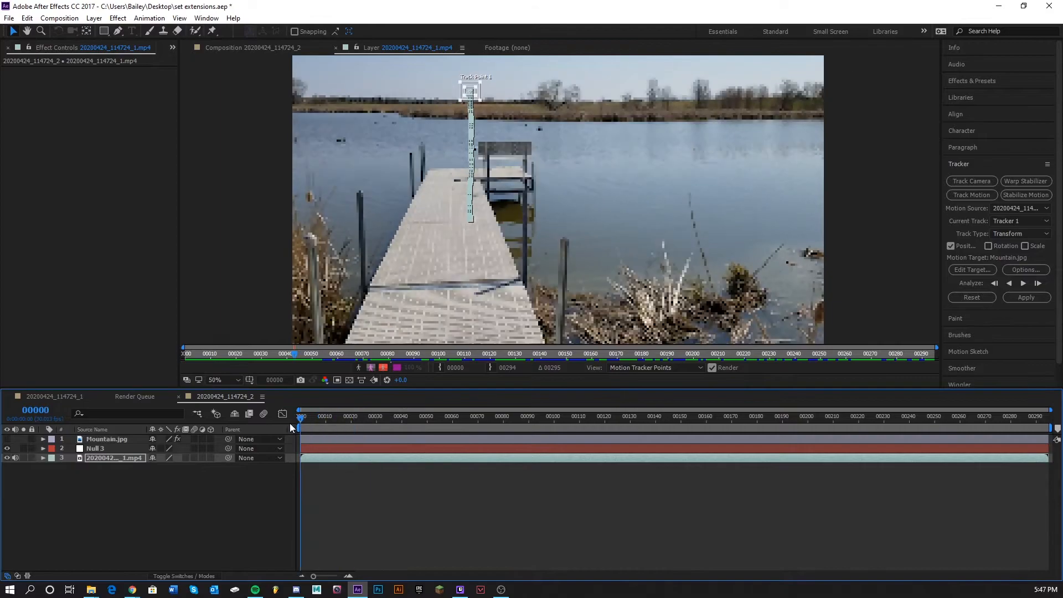
# Set the motion target to the Null 3 layer and apply the tracking data in X and Y
pyautogui.click(96, 449)
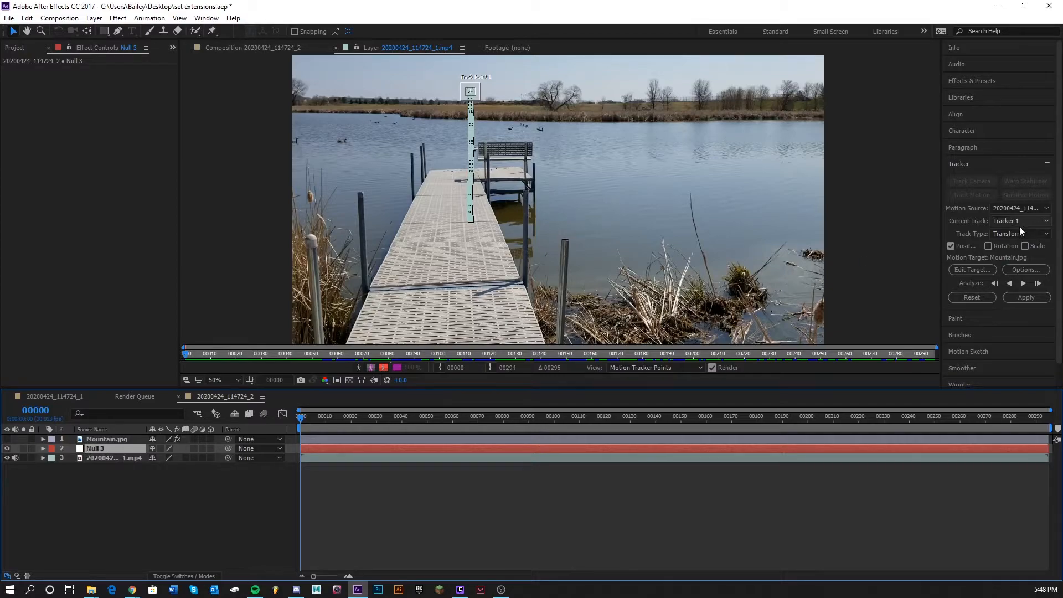
pyautogui.click(975, 269)
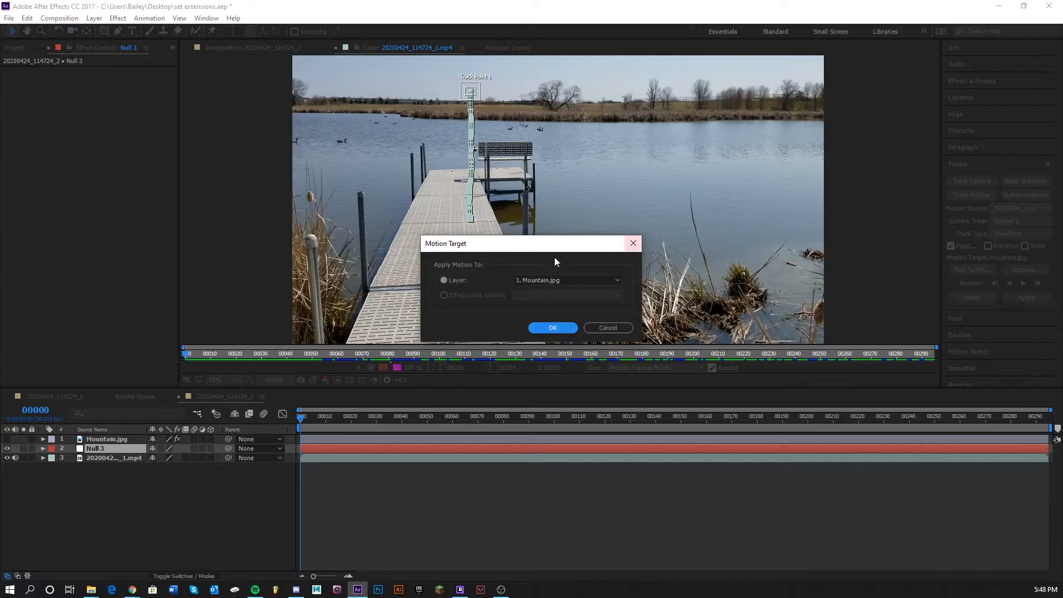
pyautogui.click(531, 280)
pyautogui.click(556, 308)
pyautogui.click(548, 280)
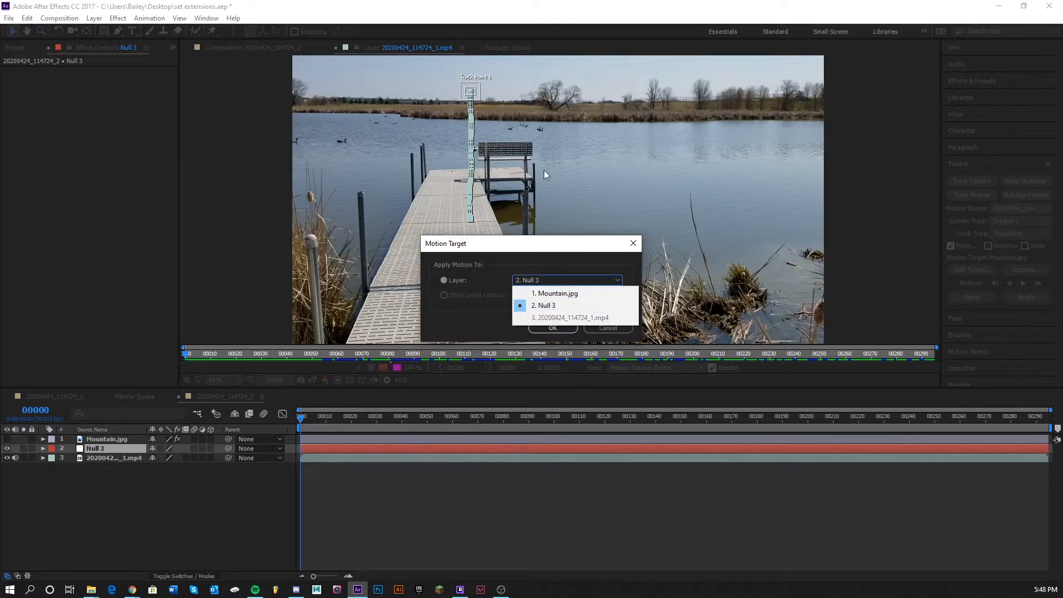
pyautogui.click(511, 249)
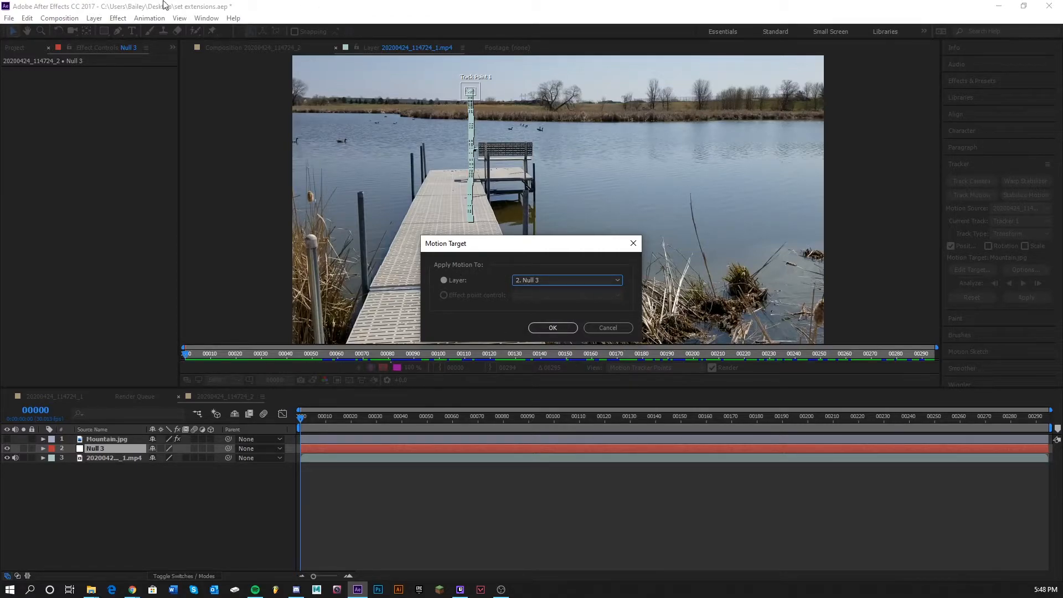
pyautogui.click(559, 330)
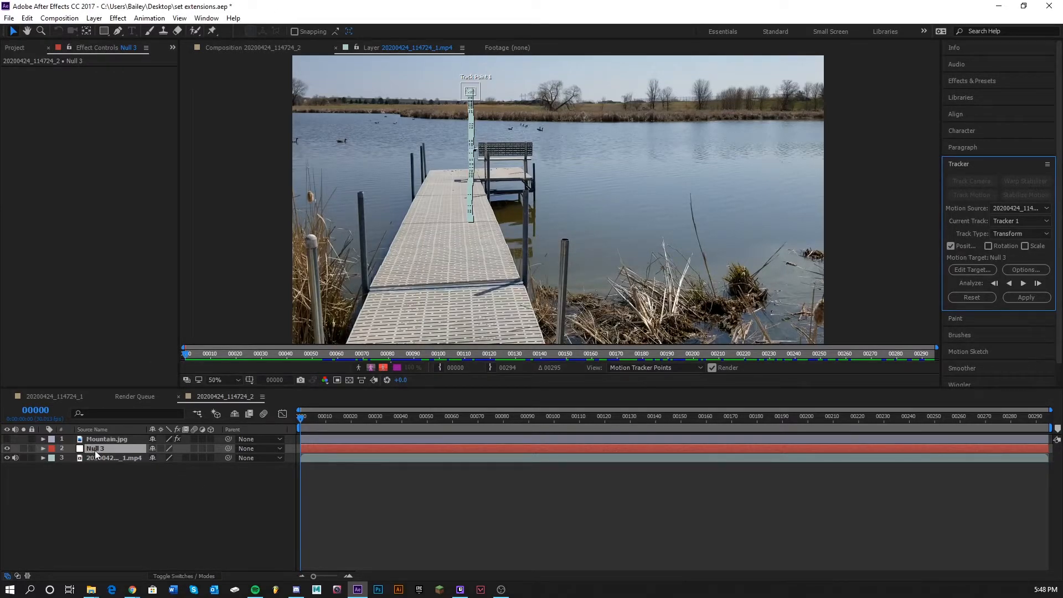
pyautogui.click(1025, 297)
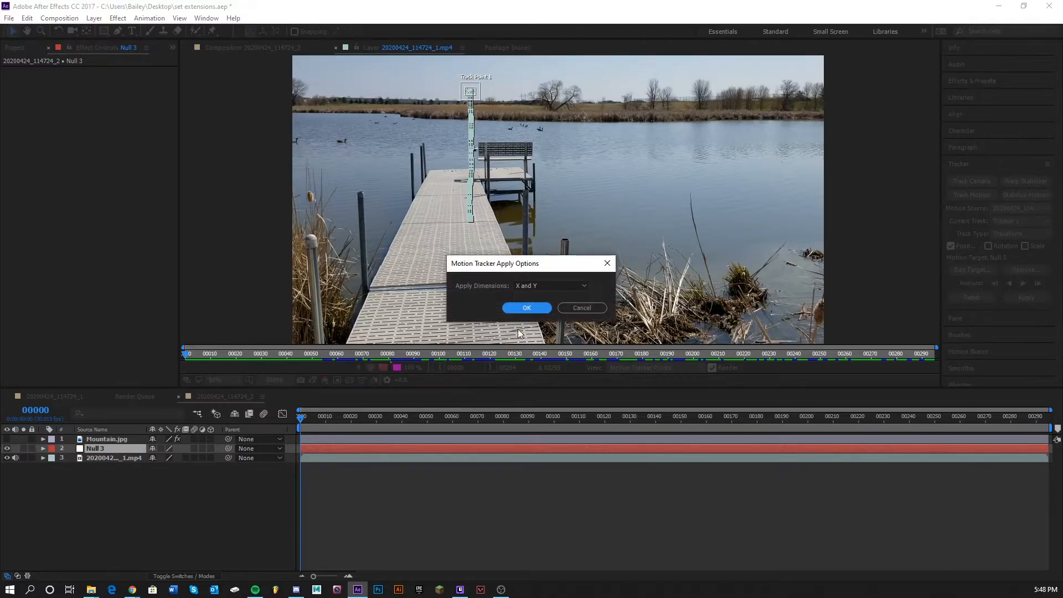
pyautogui.click(526, 308)
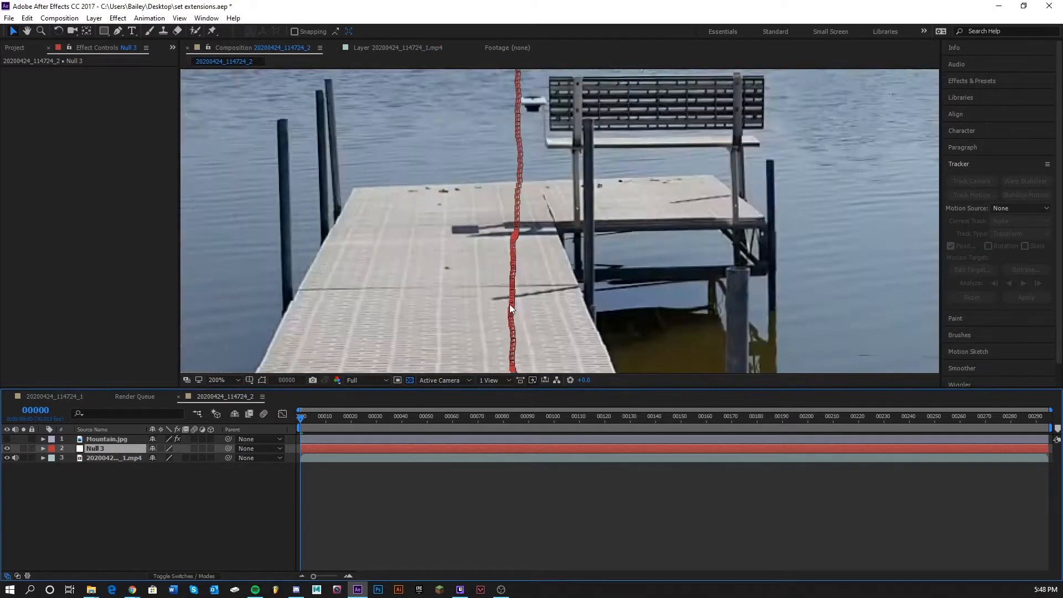
# Play and scrub the composition up to frame 189 to check how the null follows the pylon
pyautogui.scroll(-6, 509, 302)
pyautogui.scroll(2, 510, 302)
pyautogui.moveTo(302, 416); pyautogui.dragTo(357, 421)
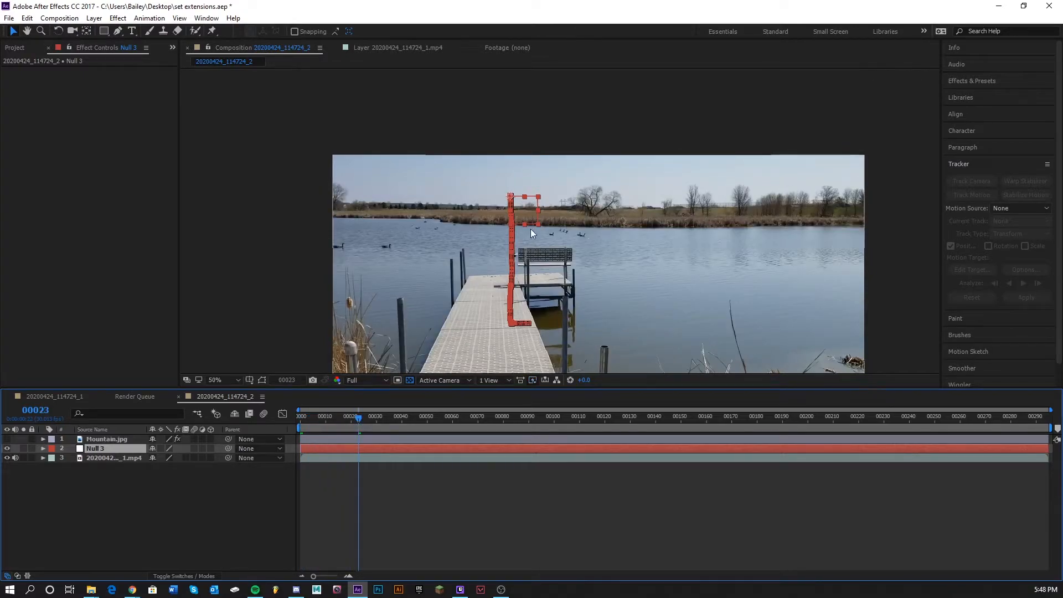
pyautogui.press('space')
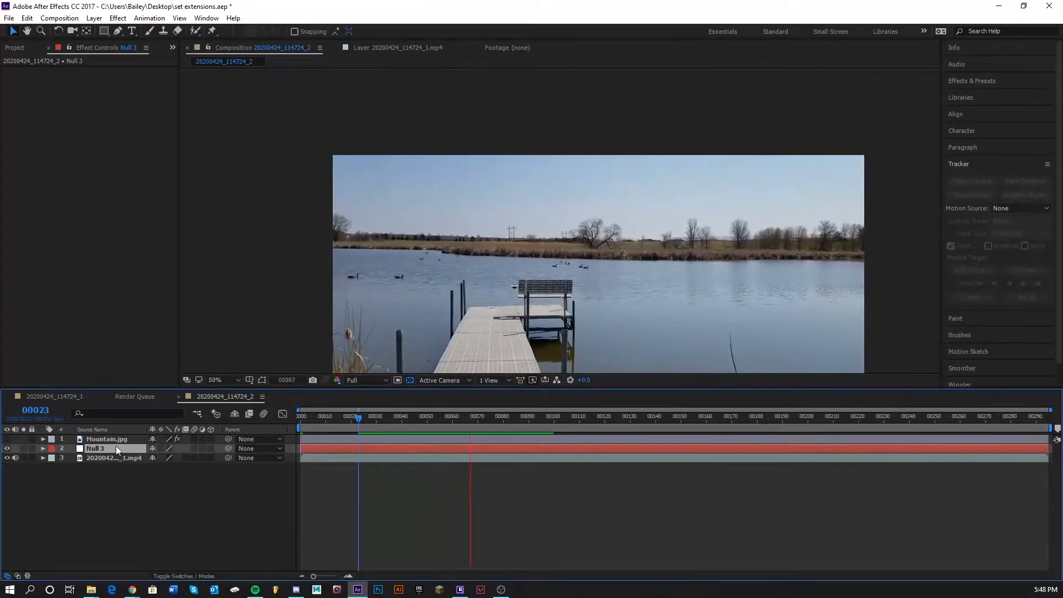
pyautogui.press('space')
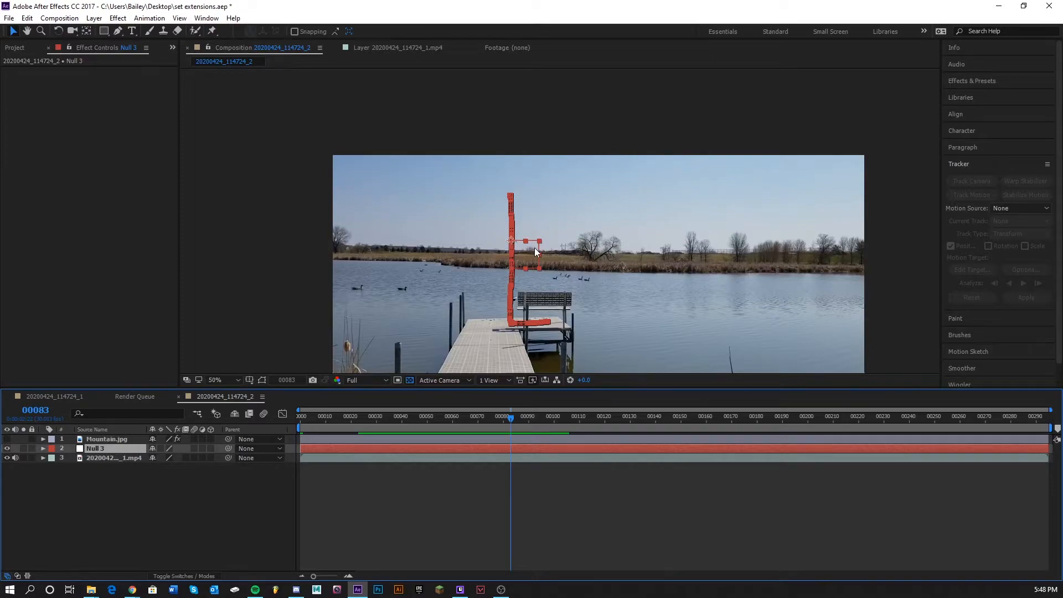
pyautogui.moveTo(510, 420); pyautogui.dragTo(779, 429)
pyautogui.moveTo(693, 297); pyautogui.dragTo(598, 201)
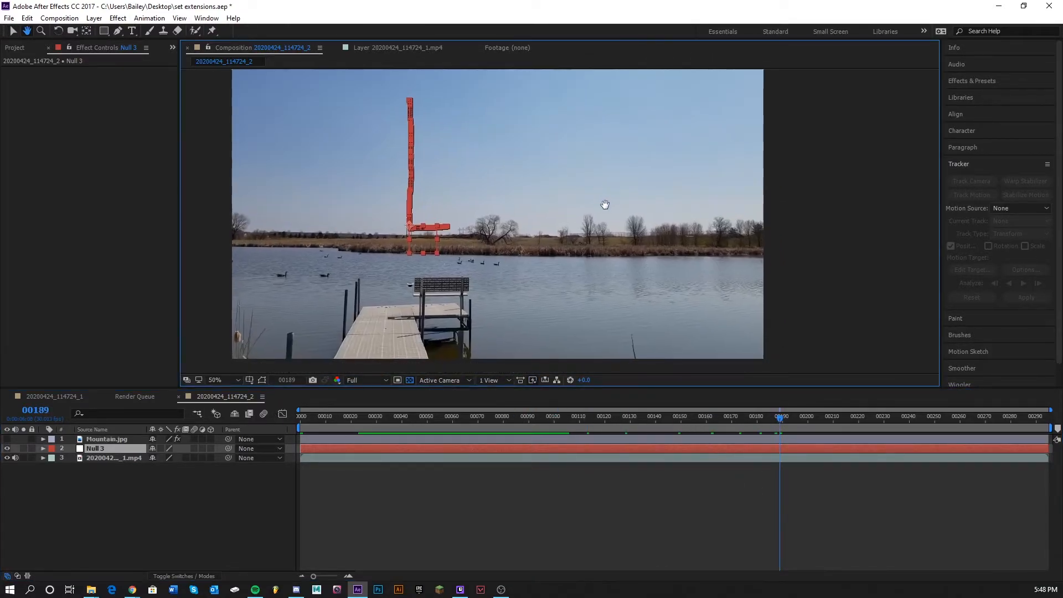
# Hide the null, show the Mountain.jpg layer and position the mountain's base along the far shoreline at frame 189
pyautogui.click(7, 447)
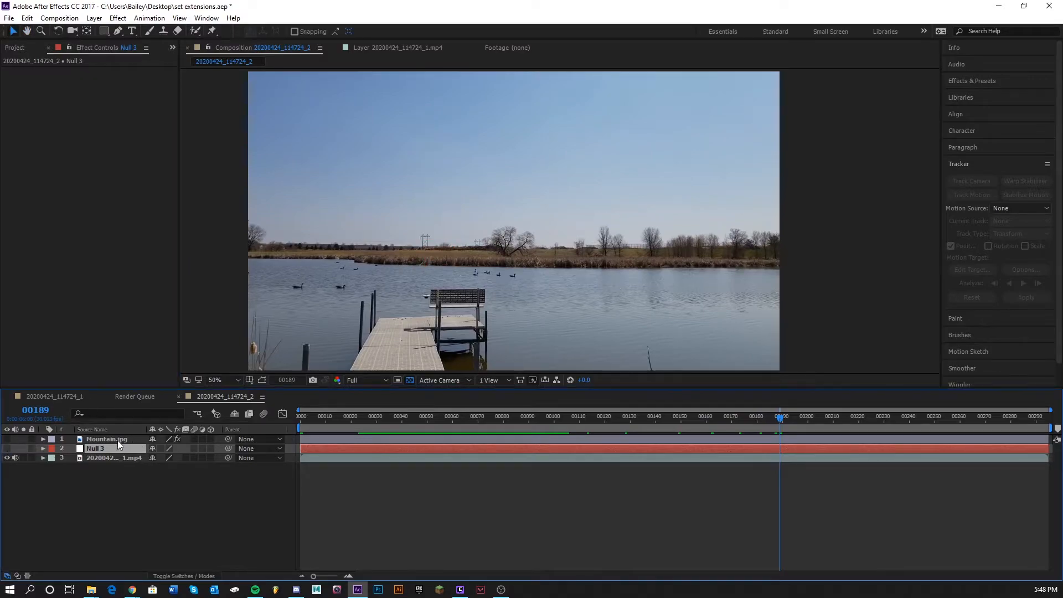
pyautogui.click(119, 439)
pyautogui.click(8, 439)
pyautogui.moveTo(540, 158); pyautogui.dragTo(531, 182)
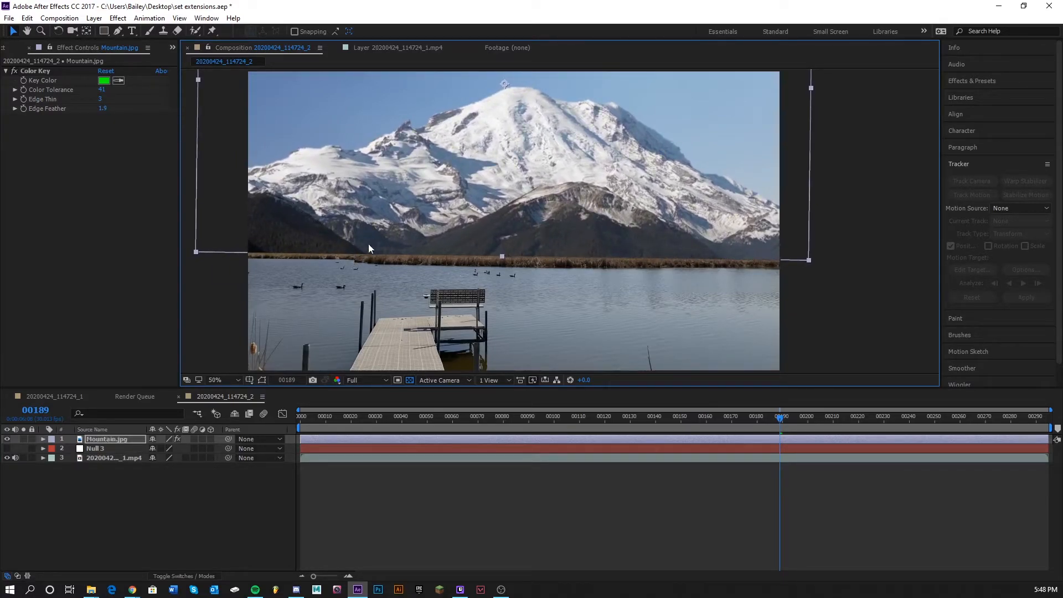
pyautogui.moveTo(480, 194); pyautogui.dragTo(475, 195)
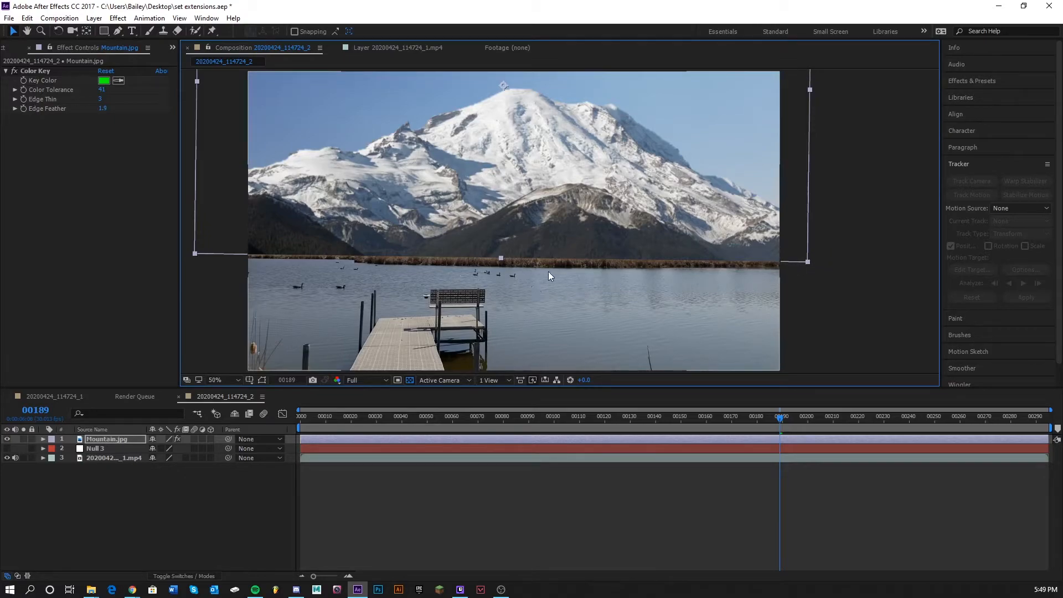
pyautogui.press('h')
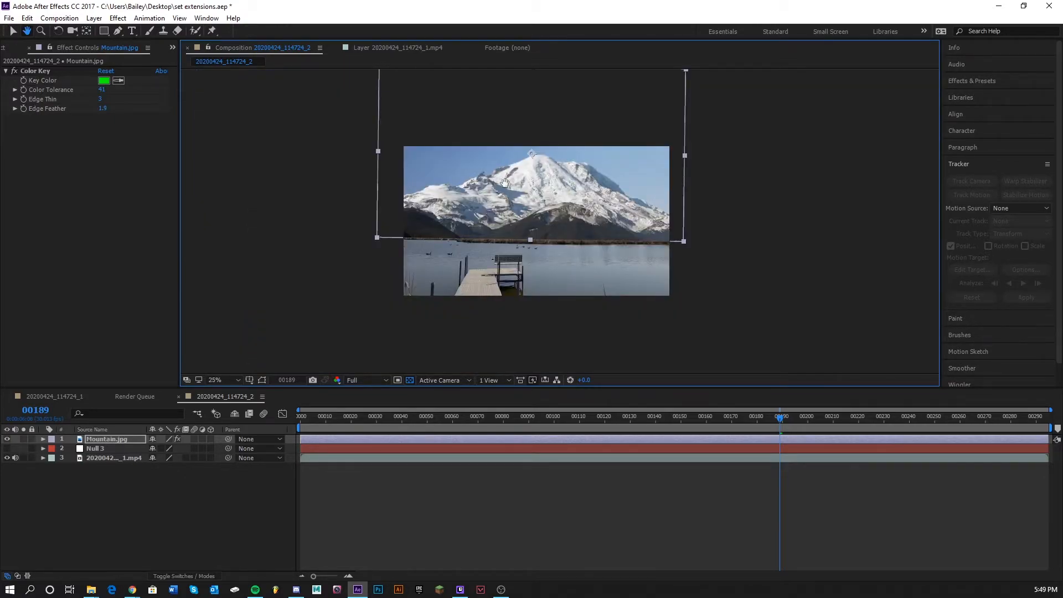
pyautogui.press('v')
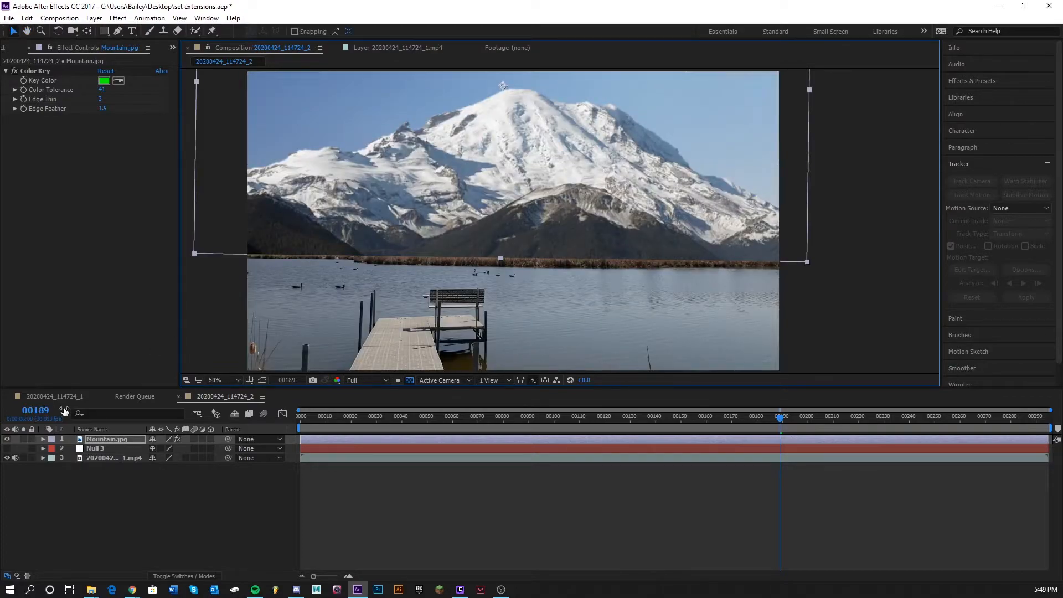
# Parent the Mountain.jpg layer to Null 3 and scrub back to frame 143 to check that the mountain follows the footage
pyautogui.click(109, 431)
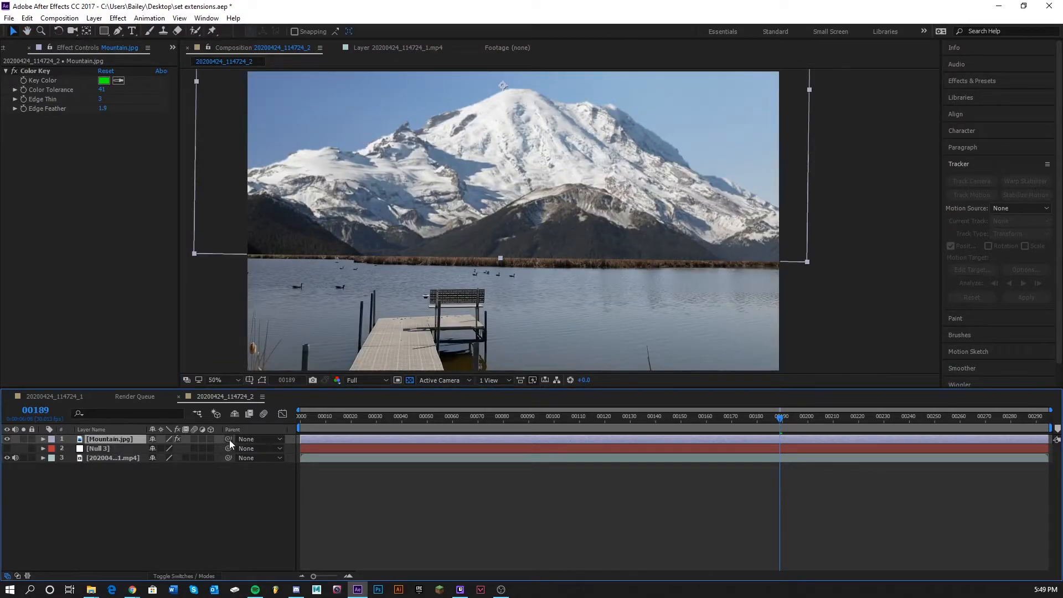
pyautogui.moveTo(228, 438); pyautogui.dragTo(102, 449)
pyautogui.moveTo(776, 416); pyautogui.dragTo(663, 419)
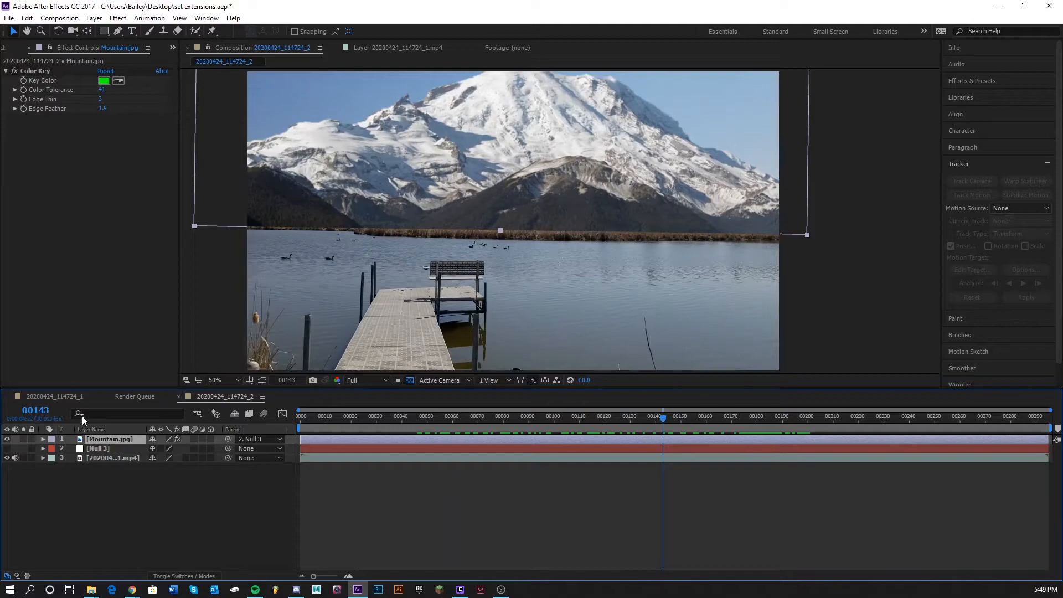
# Examine the finished look of the 20200424_114724_1 composition for reference and return to 20200424_114724_2
pyautogui.click(58, 397)
pyautogui.scroll(-2, 619, 251)
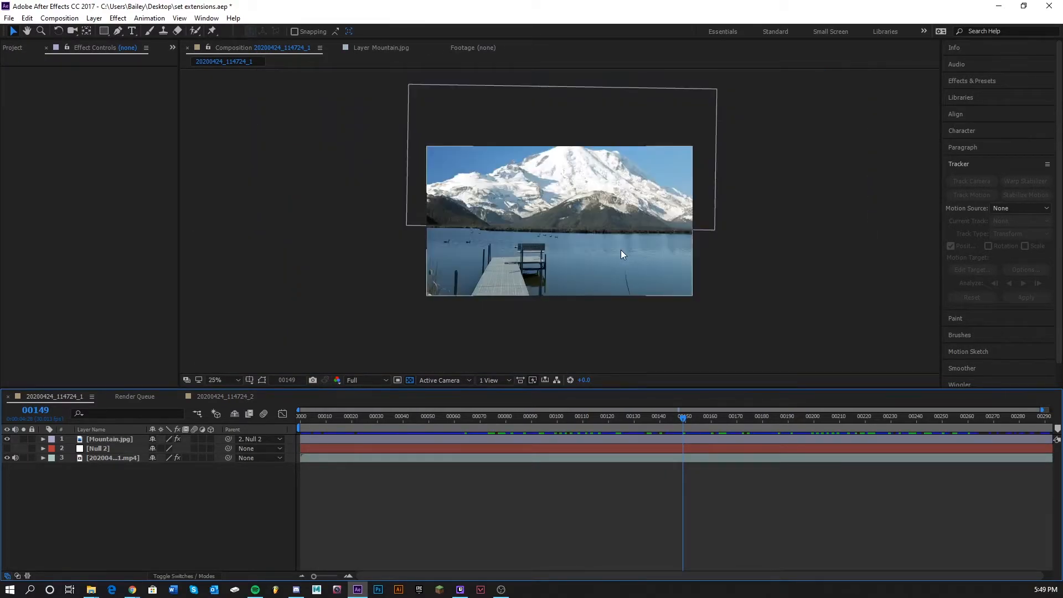
pyautogui.scroll(2, 580, 249)
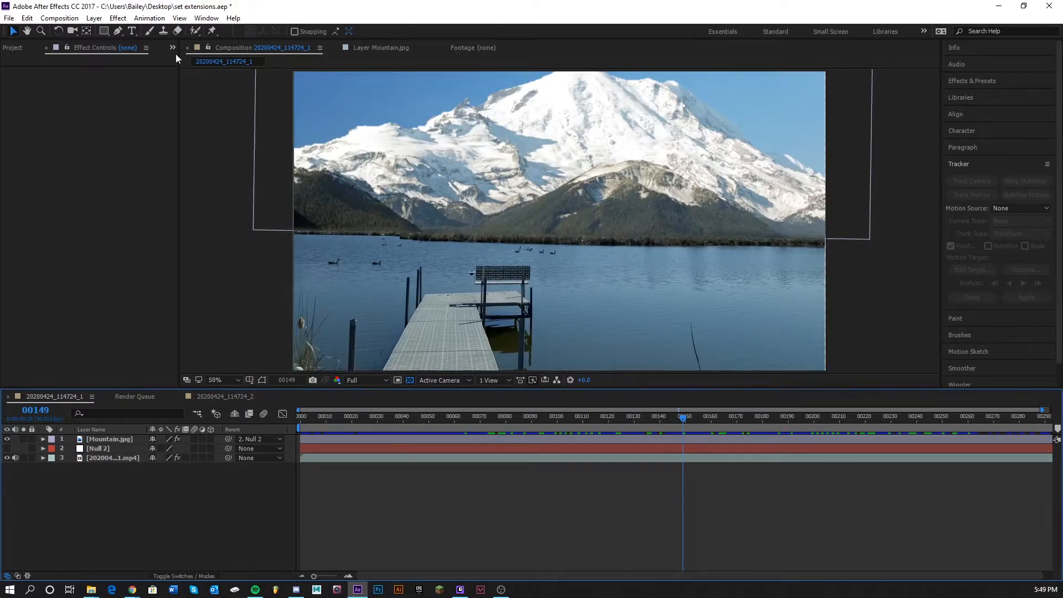
pyautogui.click(227, 397)
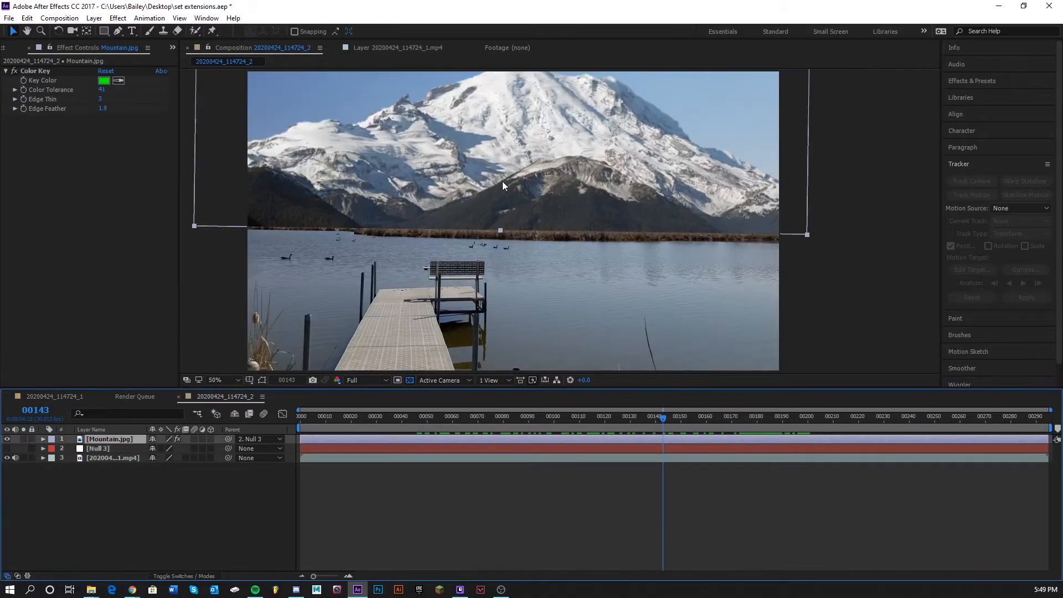
# Find the Curves color correction effect and apply it to the Mountain.jpg layer
pyautogui.click(807, 277)
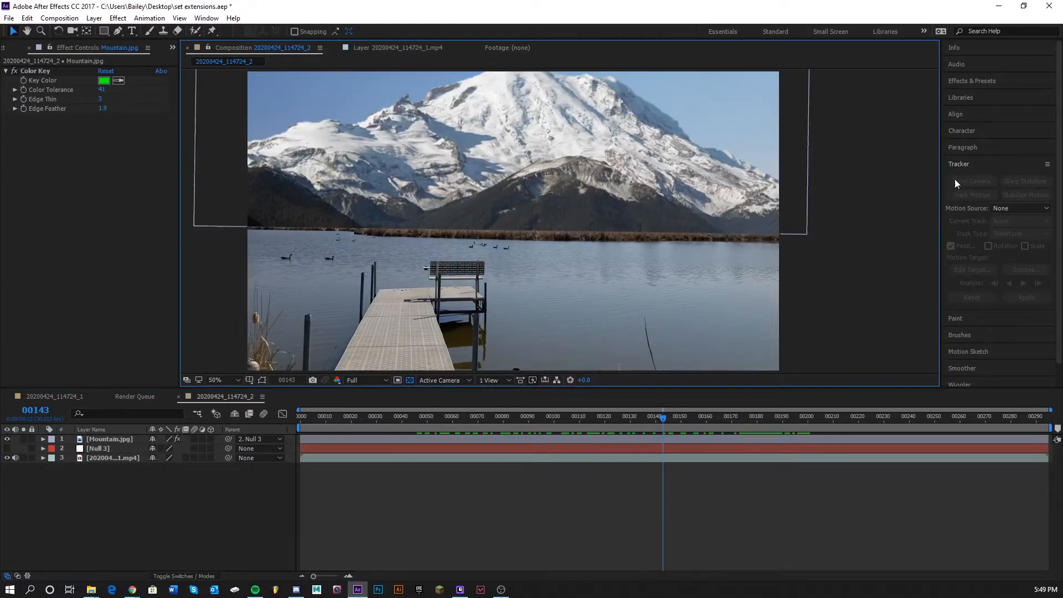
pyautogui.click(966, 83)
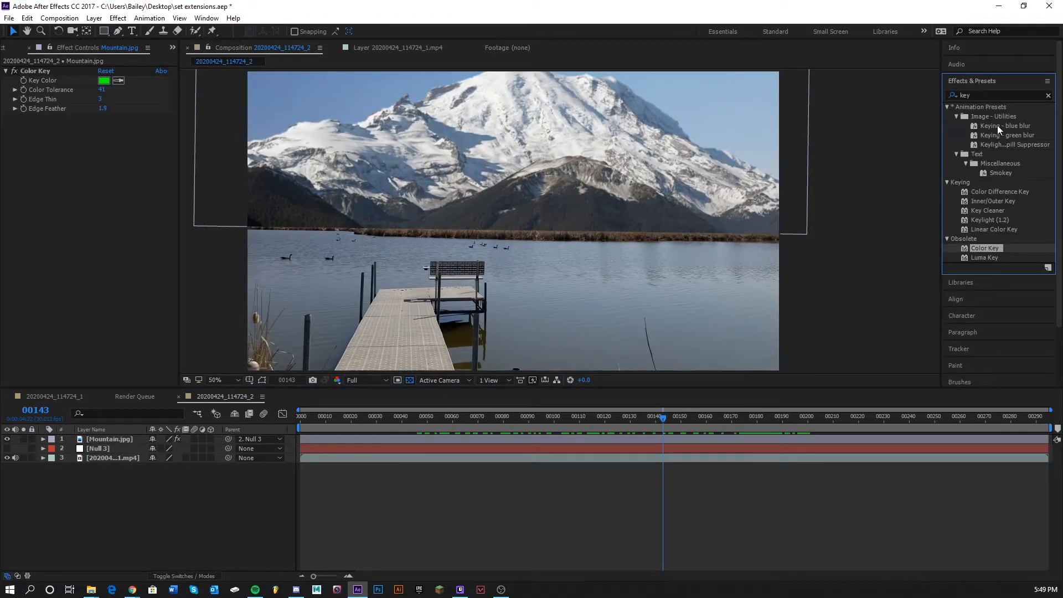
pyautogui.doubleClick(988, 95)
pyautogui.write('curves')
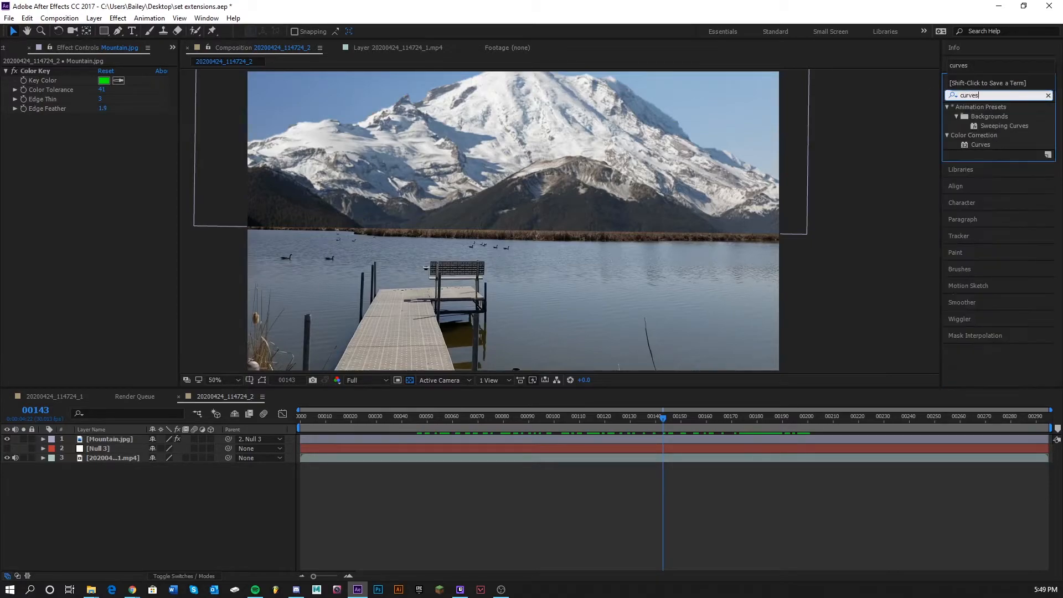
pyautogui.moveTo(984, 145); pyautogui.dragTo(496, 288)
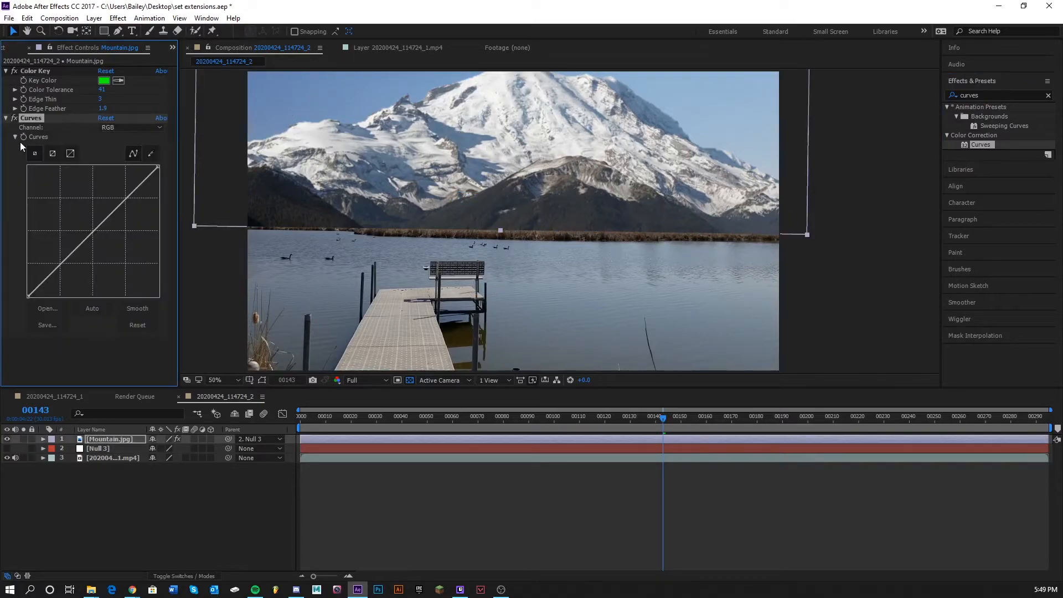
# Raise the midtones of the Red and Green channels slightly in the mountain's Curves effect
pyautogui.click(106, 127)
pyautogui.click(127, 152)
pyautogui.moveTo(103, 224); pyautogui.dragTo(102, 213)
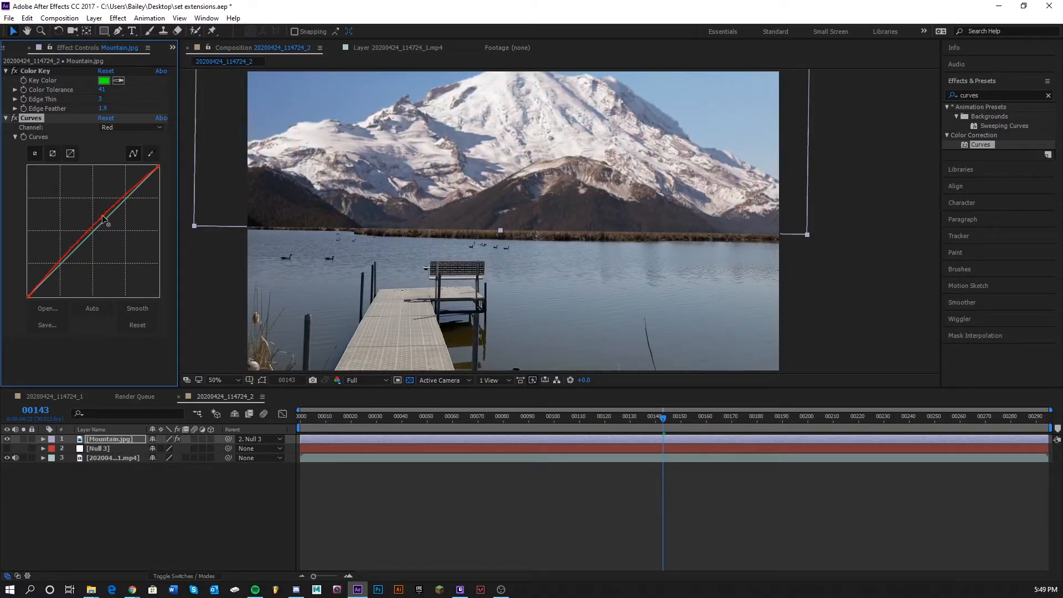
pyautogui.click(122, 127)
pyautogui.click(113, 165)
pyautogui.moveTo(89, 240)
pyautogui.mouseDown()
pyautogui.moveTo(93, 225)
pyautogui.moveTo(88, 238)
pyautogui.moveTo(101, 234)
pyautogui.moveTo(83, 239)
pyautogui.mouseUp()
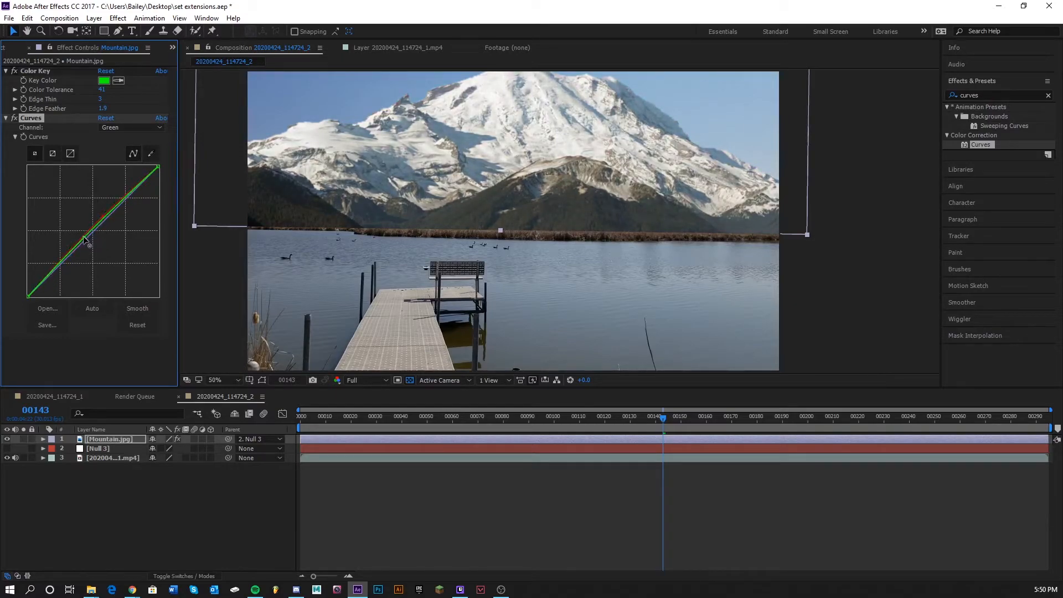
# Fine-tune the midtones of the Blue channel in the mountain's Curves effect
pyautogui.click(118, 130)
pyautogui.click(151, 175)
pyautogui.moveTo(92, 232); pyautogui.dragTo(98, 224)
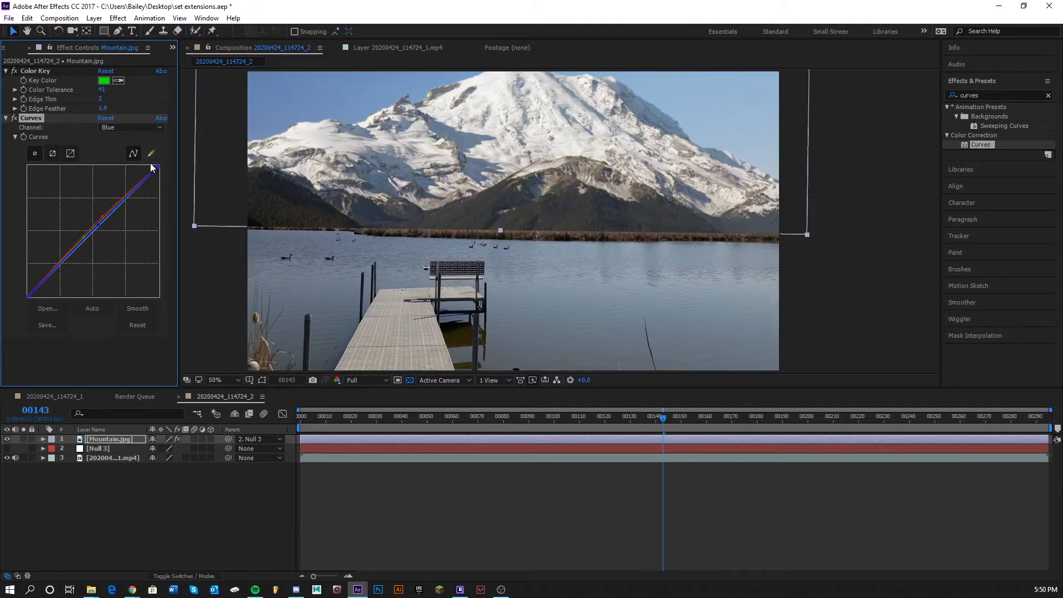
# Apply Curves to the 20200424_114724_1.mp4 footage layer and lower the midtones of its Red channel
pyautogui.click(108, 458)
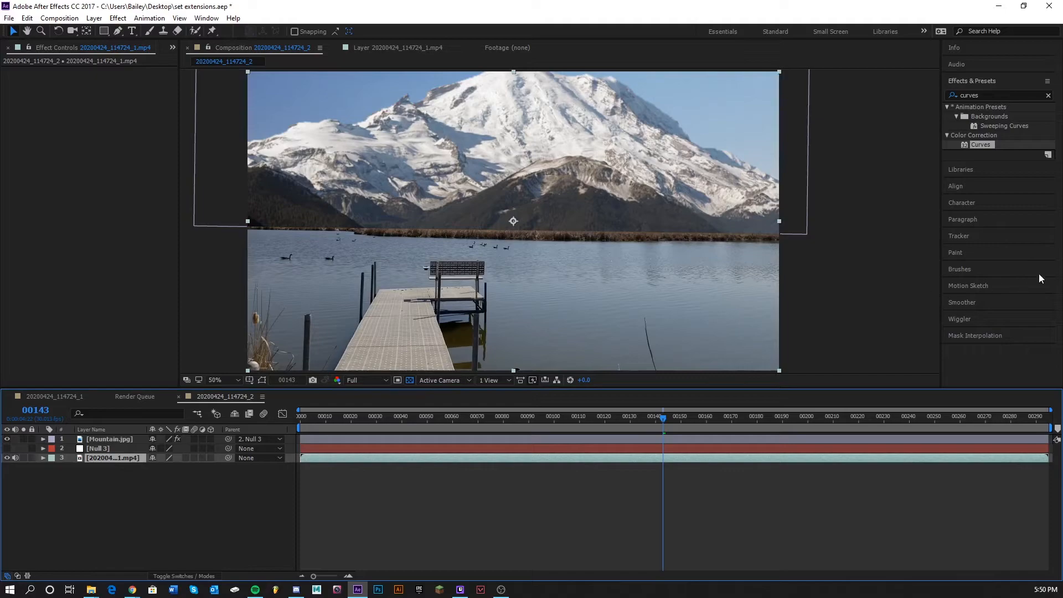
pyautogui.moveTo(984, 145); pyautogui.dragTo(596, 361)
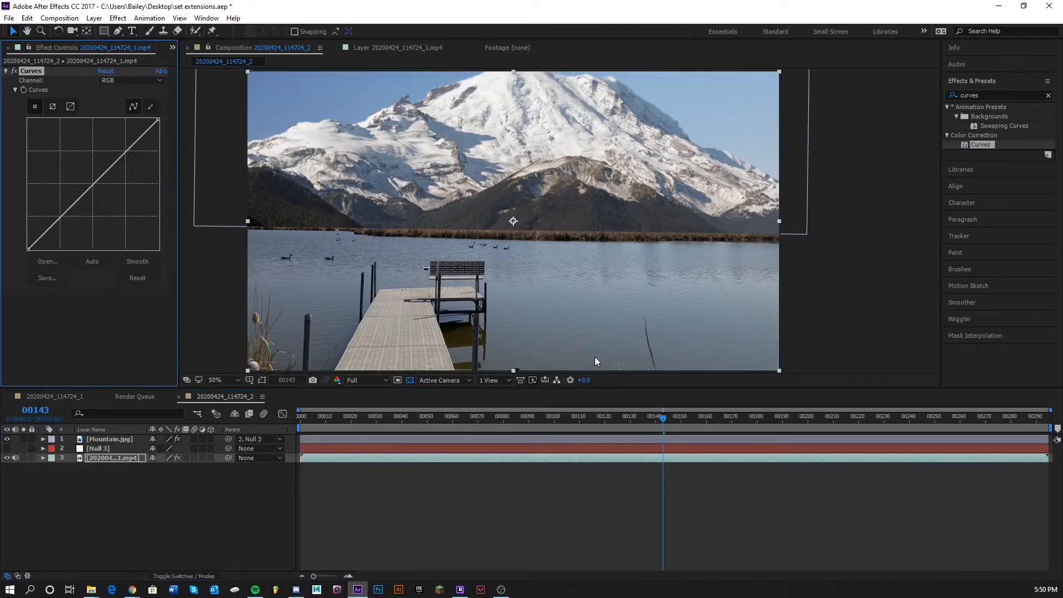
pyautogui.click(103, 79)
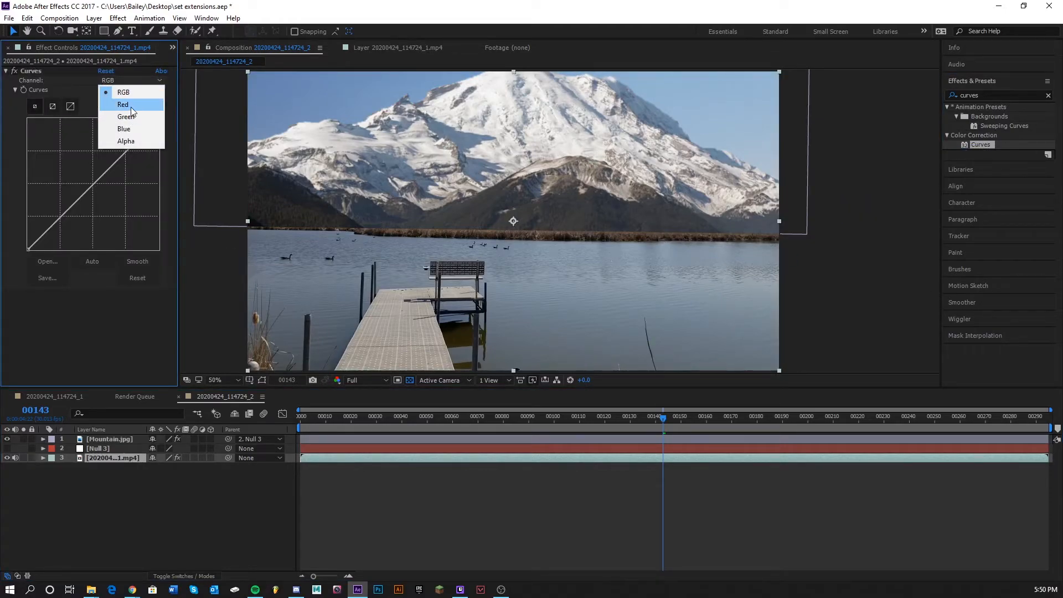
pyautogui.click(133, 105)
pyautogui.moveTo(97, 188); pyautogui.dragTo(101, 181)
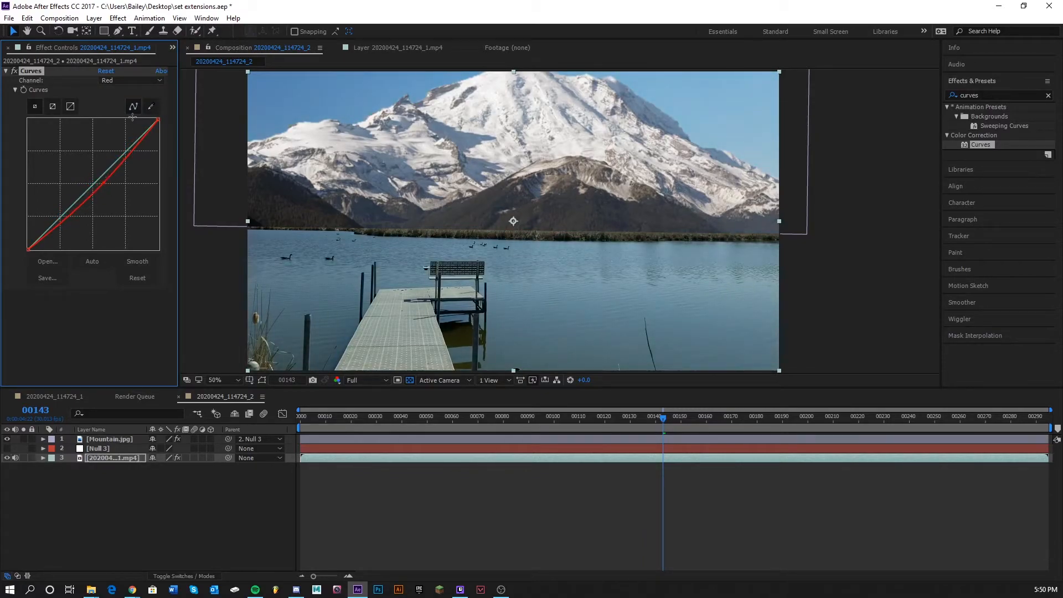
# Fine-tune the midtones of the Blue and Green channels in the lake footage's Curves effect
pyautogui.click(123, 81)
pyautogui.click(117, 127)
pyautogui.moveTo(94, 177)
pyautogui.mouseDown()
pyautogui.moveTo(90, 187)
pyautogui.moveTo(97, 181)
pyautogui.mouseUp()
pyautogui.click(123, 81)
pyautogui.click(132, 118)
pyautogui.moveTo(98, 179); pyautogui.dragTo(98, 184)
pyautogui.moveTo(98, 180); pyautogui.dragTo(100, 178)
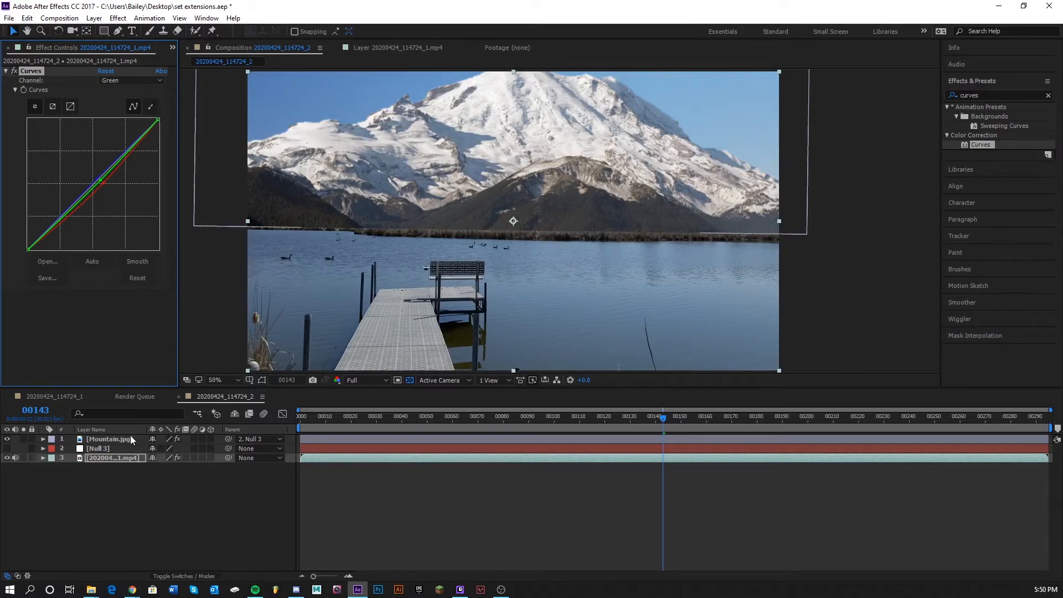
# Search the effects for "edge" with the mountain layer selected, and clear the search
pyautogui.click(115, 442)
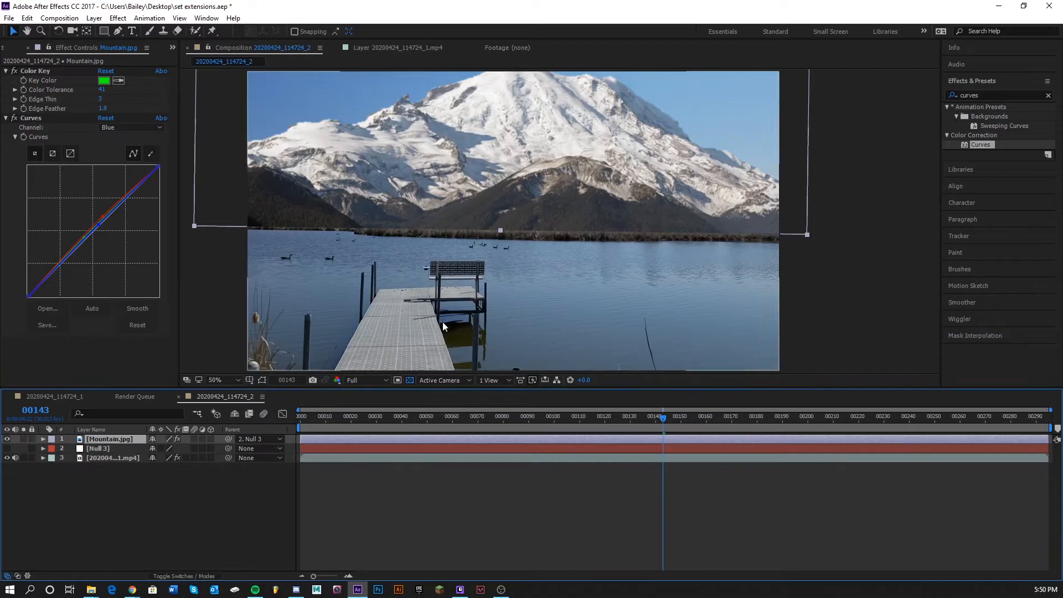
pyautogui.press(',')
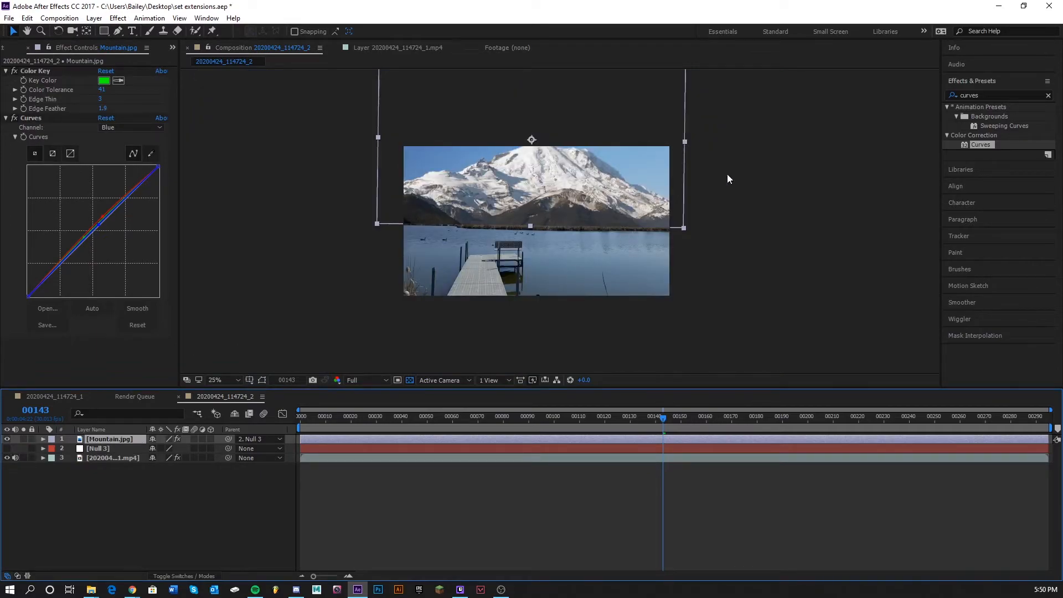
pyautogui.click(966, 96)
pyautogui.write('edge')
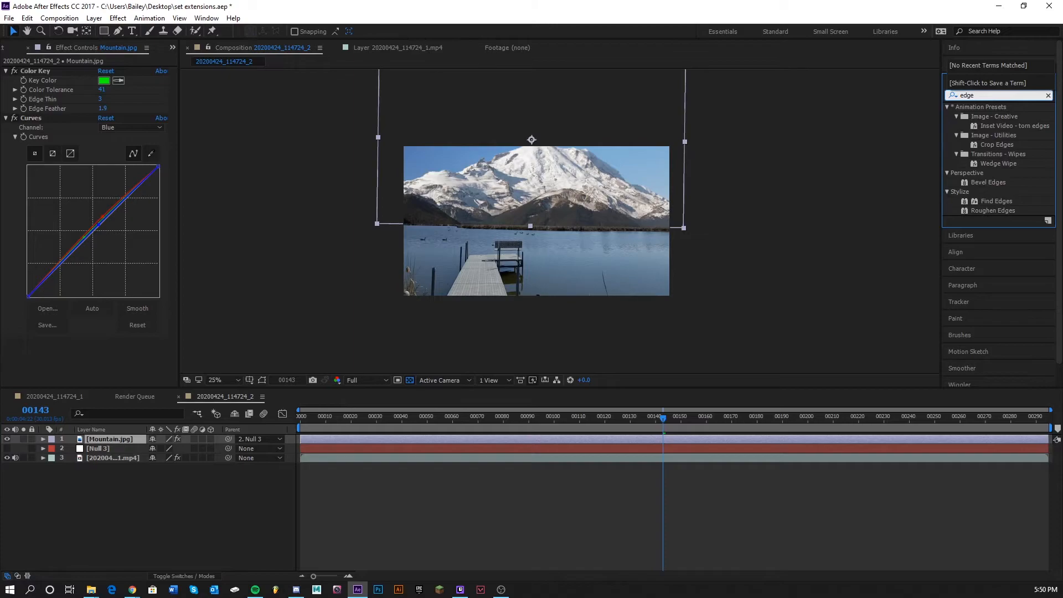
pyautogui.click(1047, 95)
pyautogui.press('.')
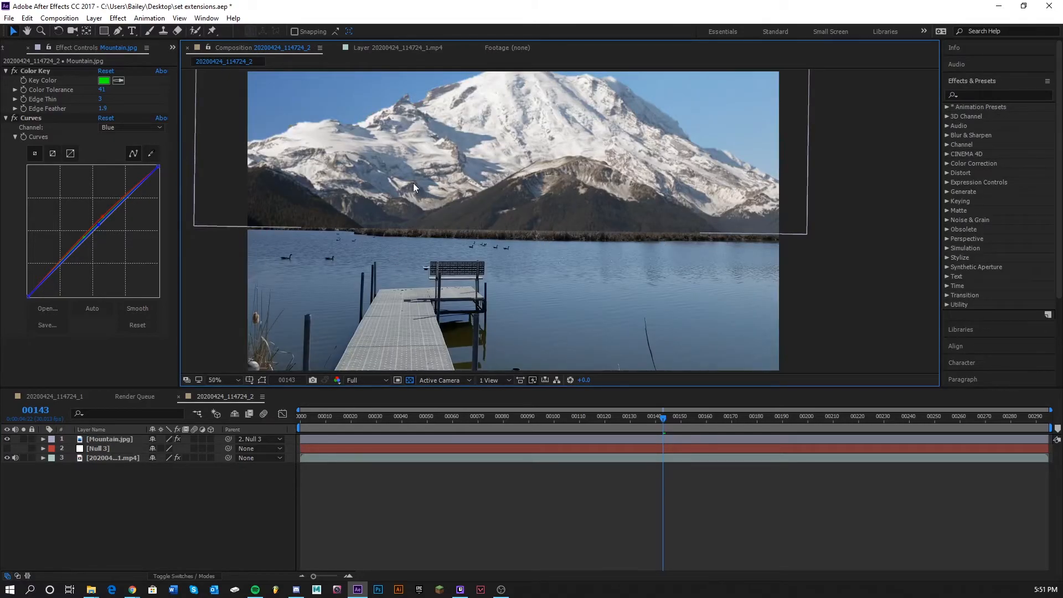
# Activate the Pen tool and move to frame 294 near the end of the composition
pyautogui.click(44, 67)
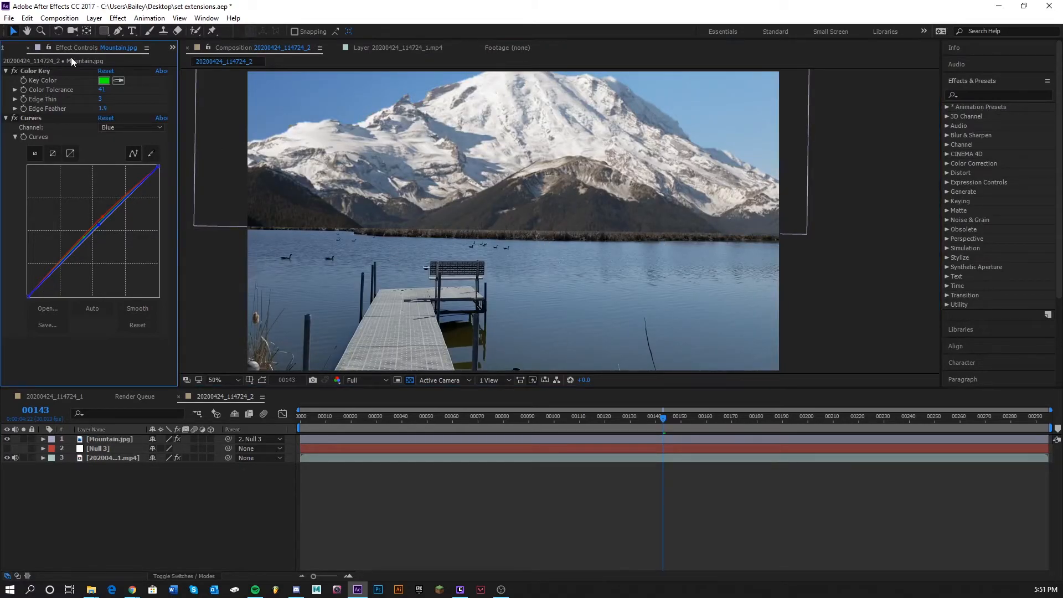
pyautogui.scroll(-2, 553, 226)
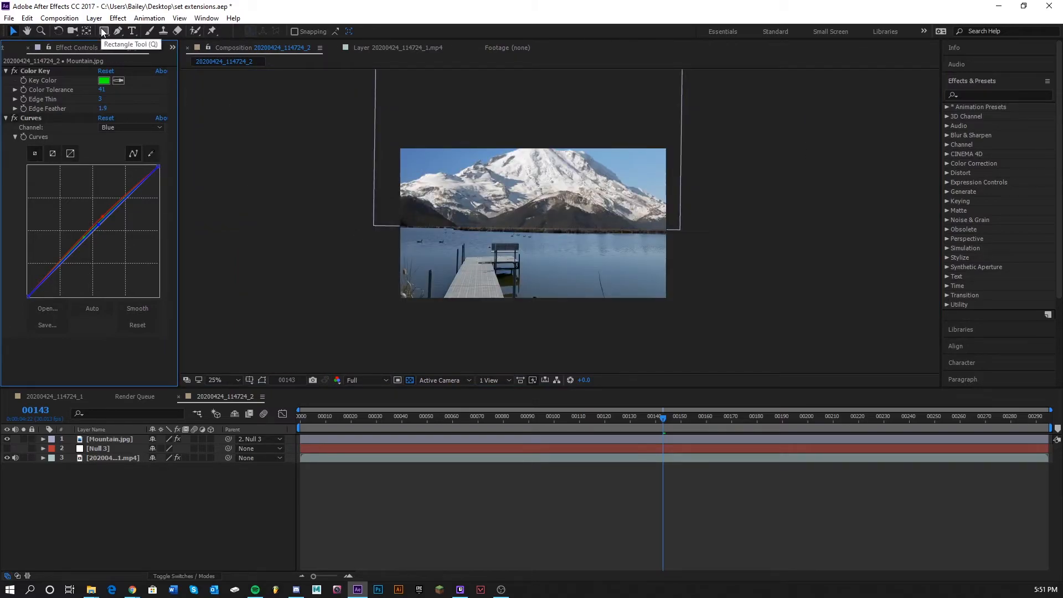
pyautogui.click(115, 31)
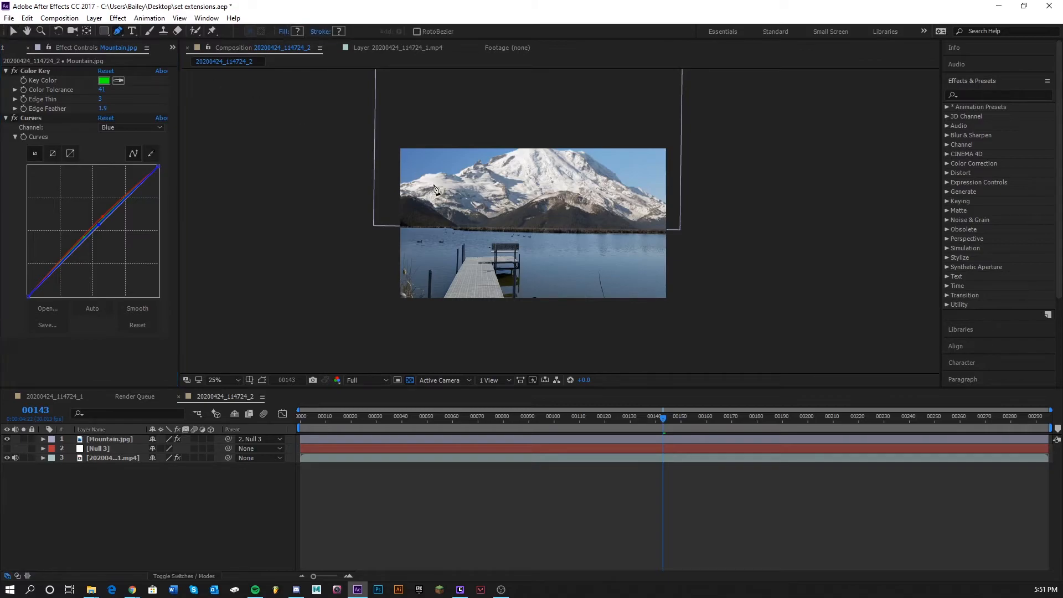
pyautogui.scroll(2, 404, 215)
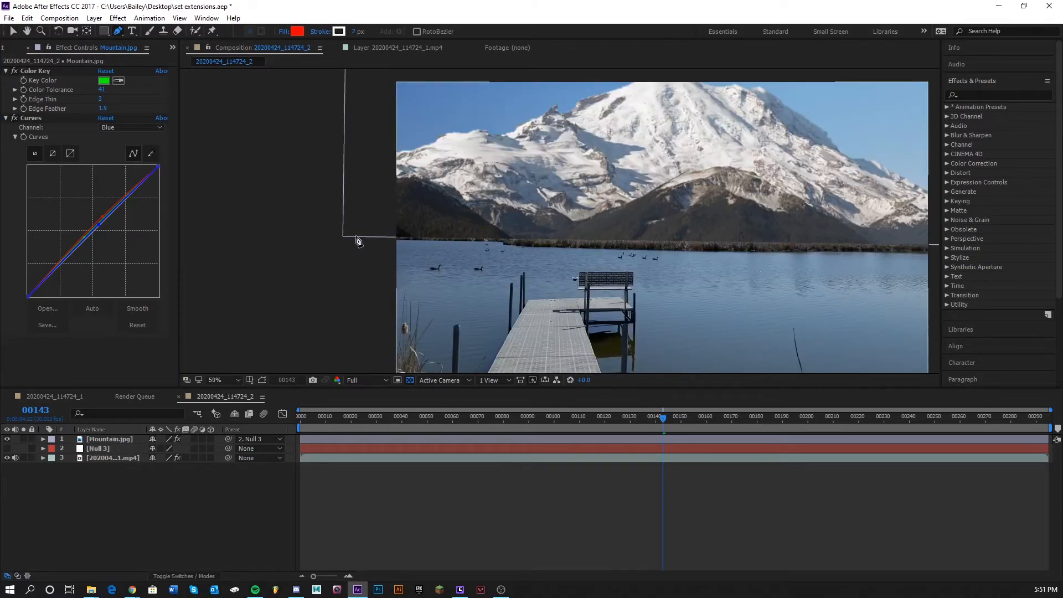
pyautogui.moveTo(667, 416); pyautogui.dragTo(1059, 421)
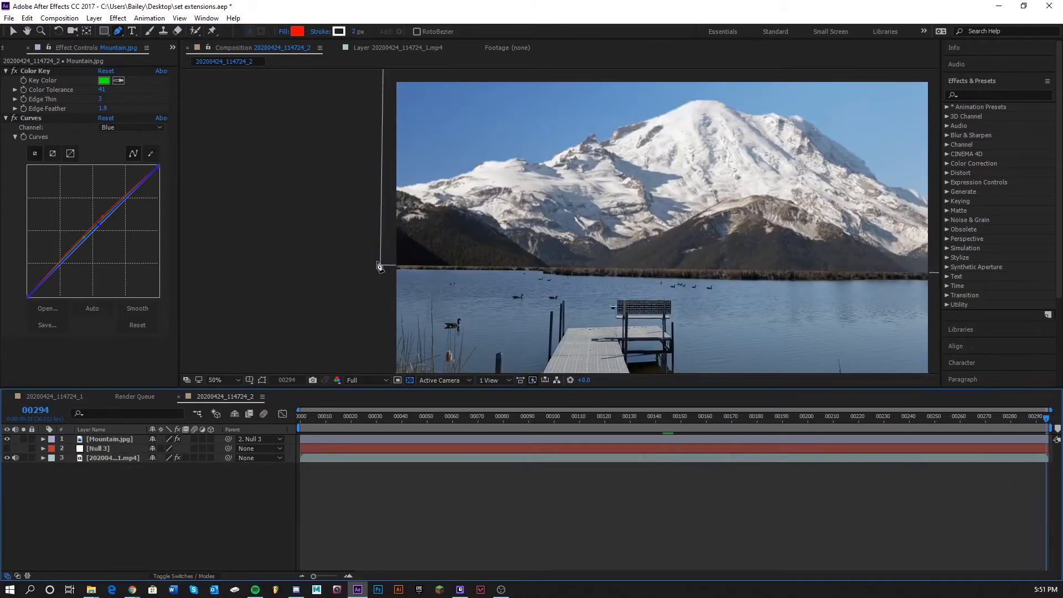
pyautogui.click(394, 270)
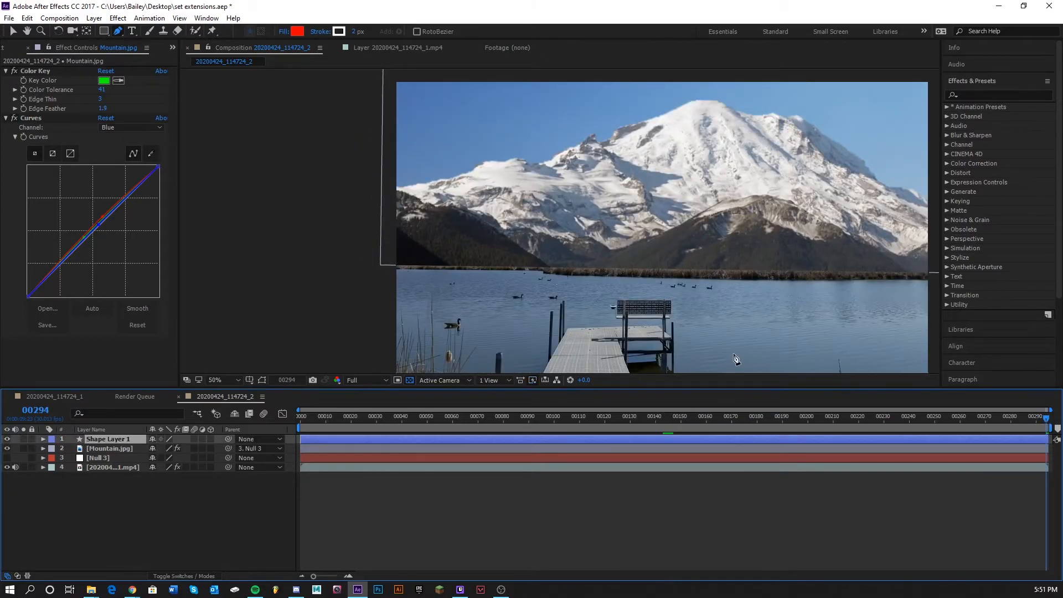
pyautogui.click(108, 446)
pyautogui.click(119, 437)
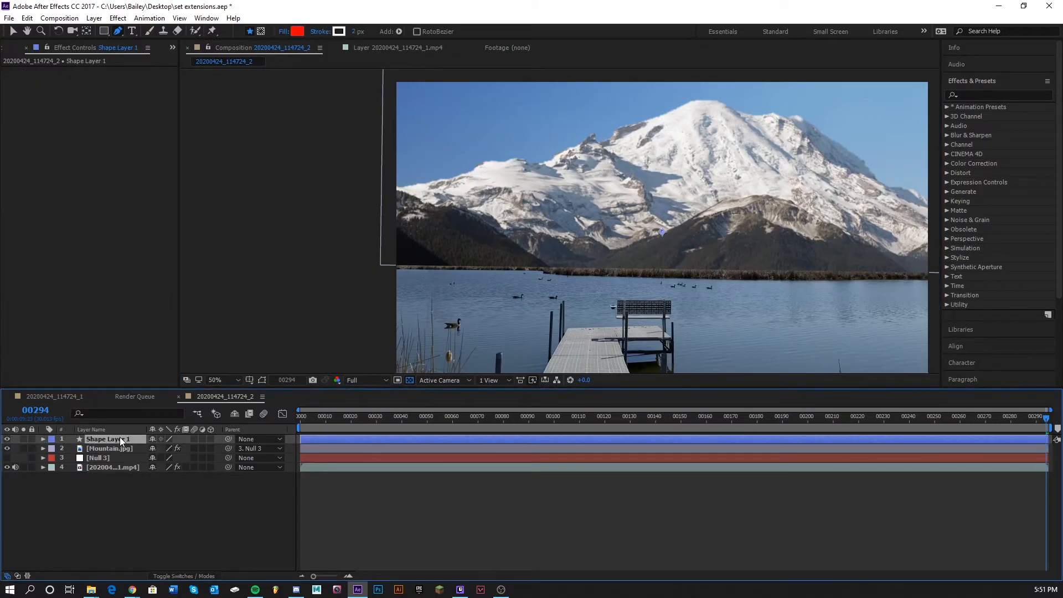
pyautogui.press('Delete')
# Start a pen mask on the Mountain.jpg layer, placing its lower edge along the top of the far shoreline across the frame
pyautogui.click(117, 439)
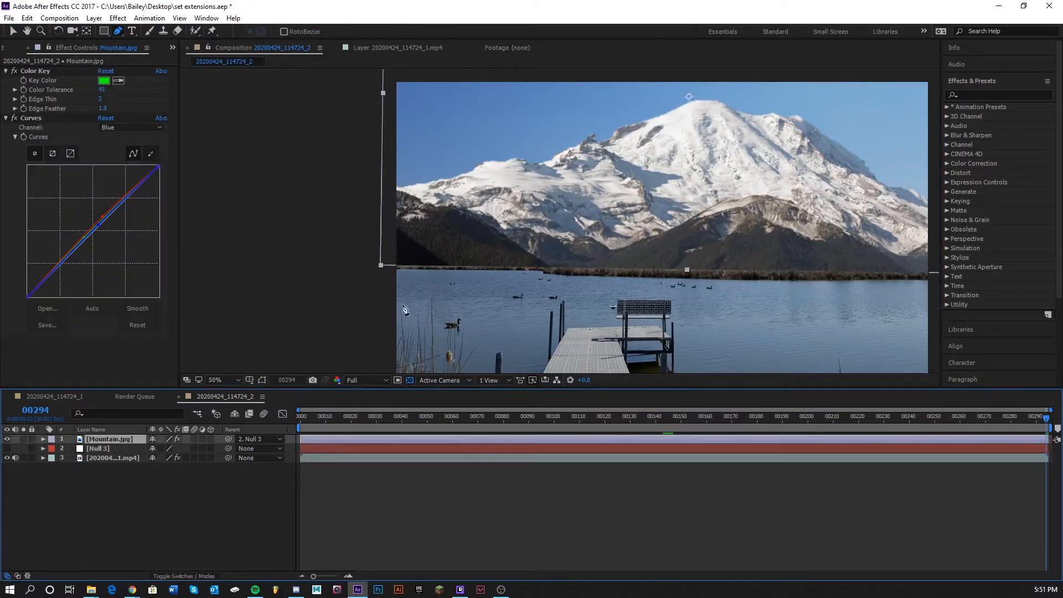
pyautogui.scroll(4, 397, 264)
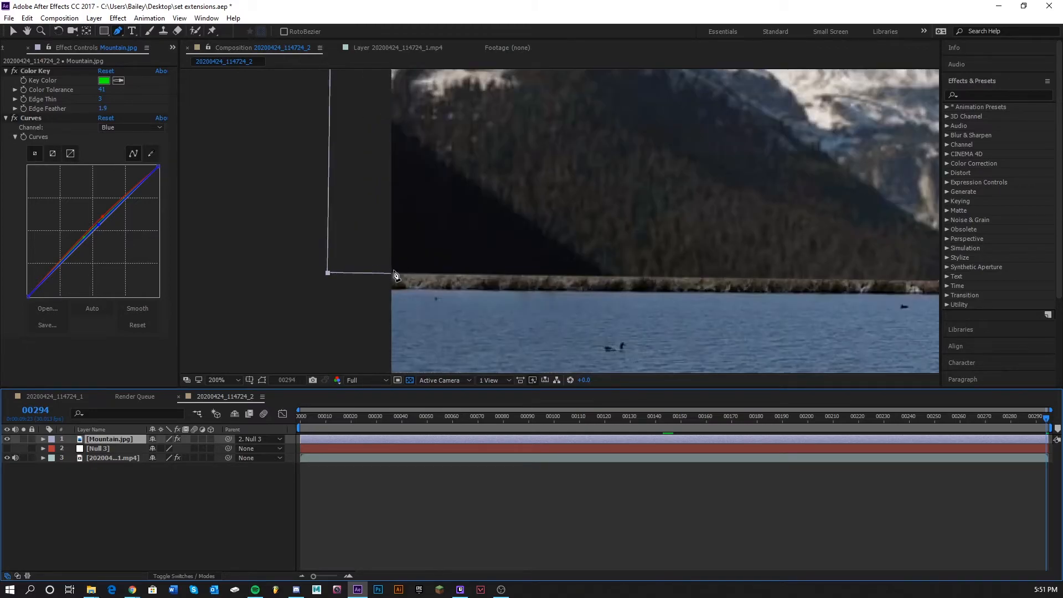
pyautogui.scroll(-4, 530, 330)
pyautogui.moveTo(741, 308); pyautogui.dragTo(369, 260)
pyautogui.scroll(4, 535, 302)
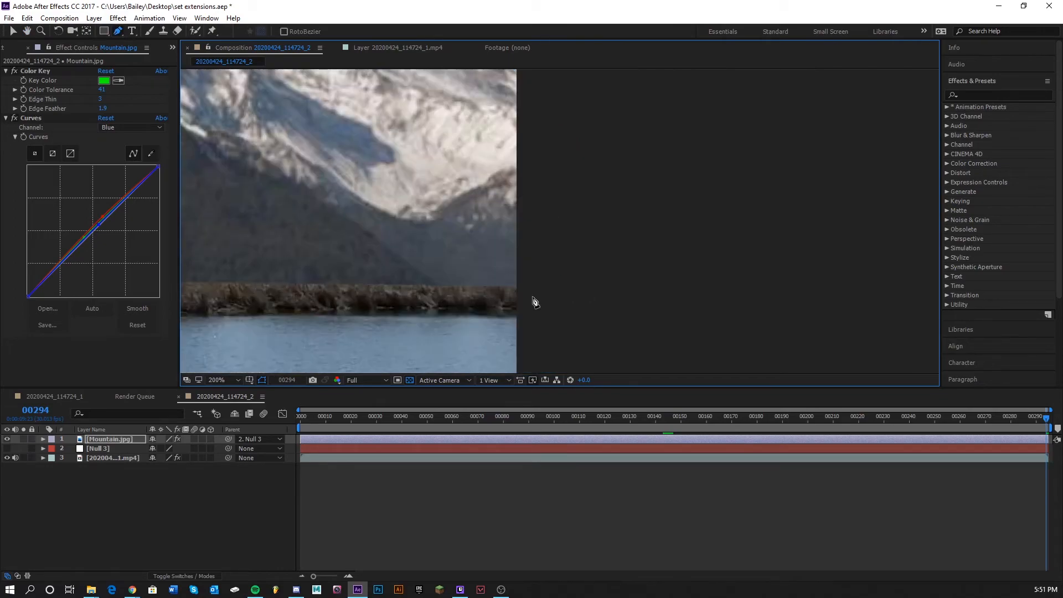
pyautogui.click(519, 286)
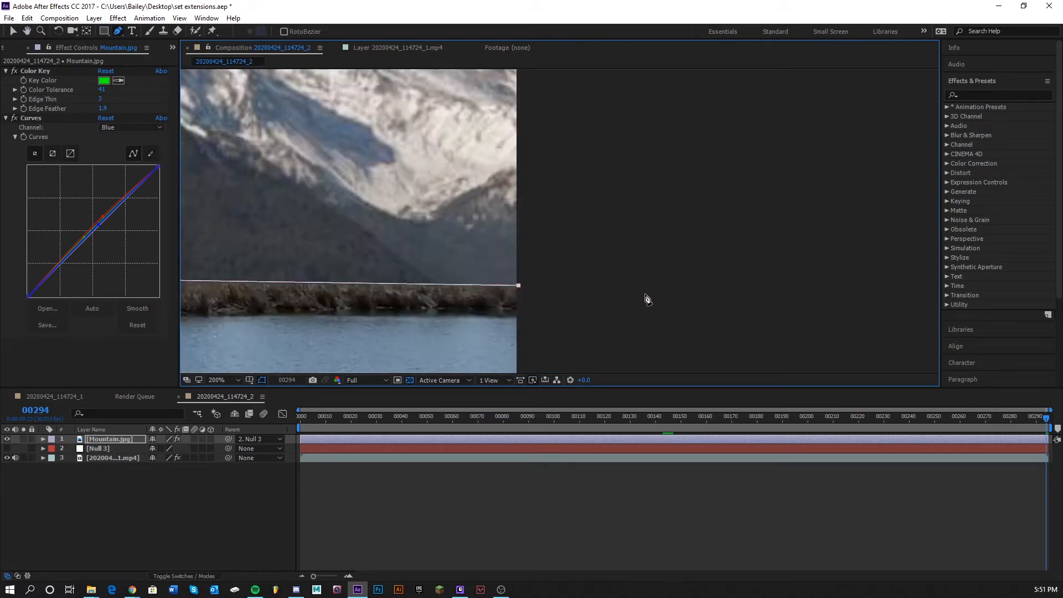
# Move to frame 146 and close the mask on the Mountain.jpg layer with corner points outside the frame around the mountain and sky
pyautogui.scroll(-2, 487, 207)
pyautogui.moveTo(427, 150); pyautogui.dragTo(498, 385)
pyautogui.scroll(-2, 573, 284)
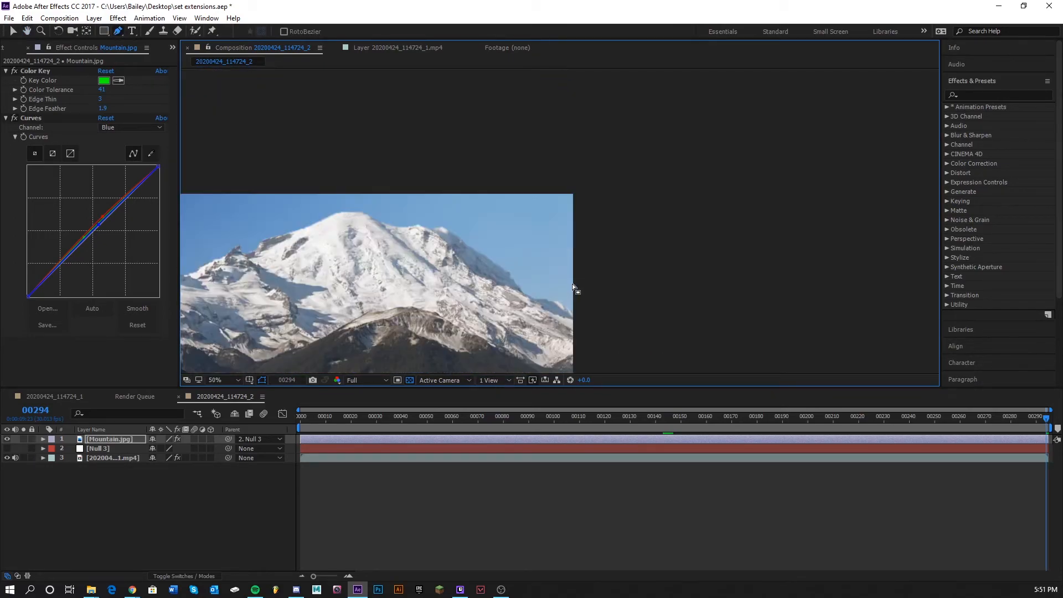
pyautogui.moveTo(880, 416); pyautogui.dragTo(662, 404)
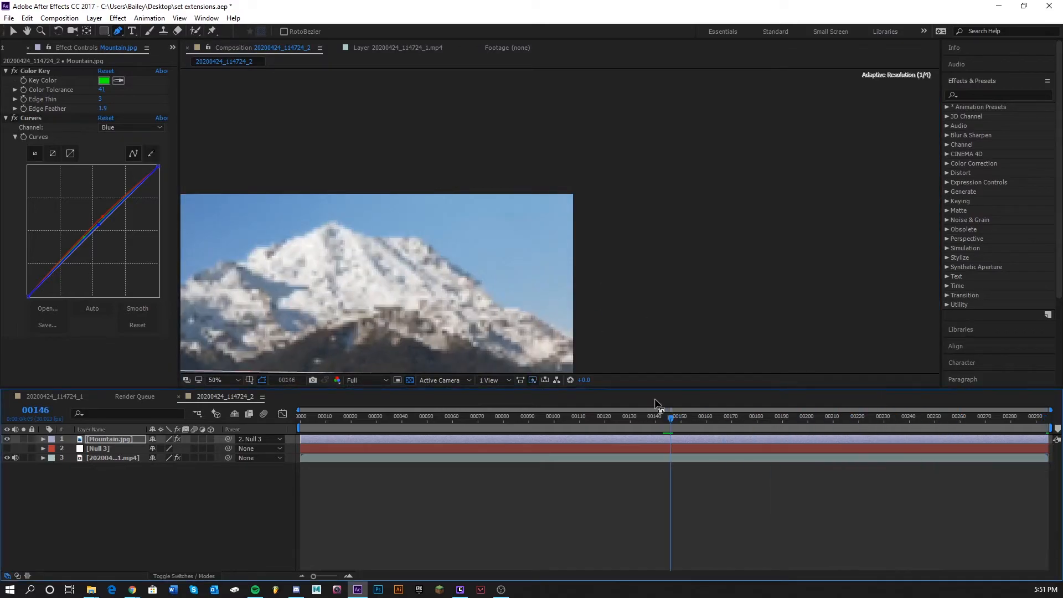
pyautogui.moveTo(540, 225); pyautogui.dragTo(852, 322)
pyautogui.press('g')
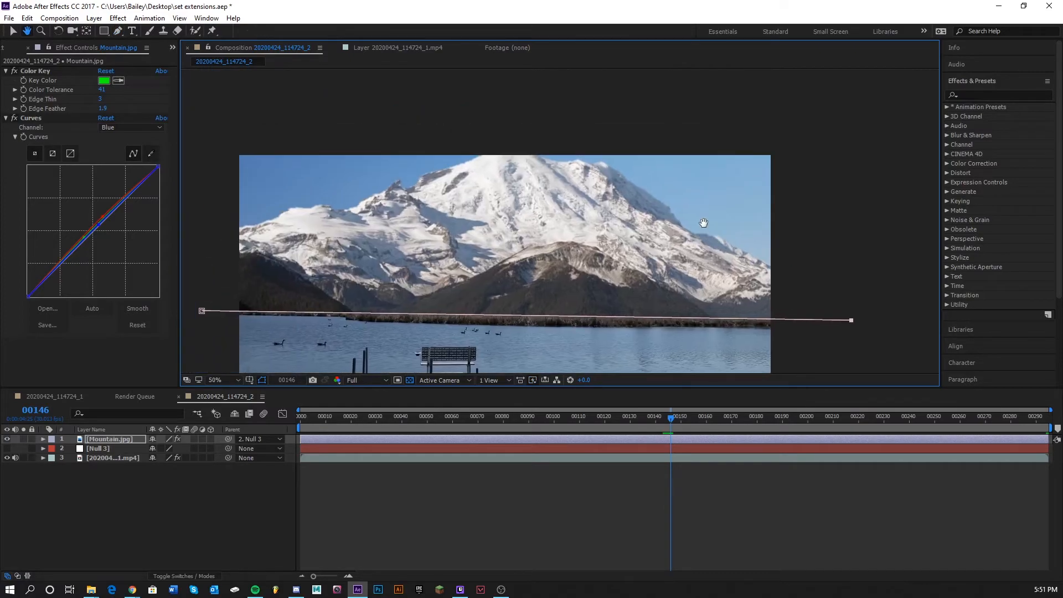
pyautogui.click(832, 91)
pyautogui.click(358, 85)
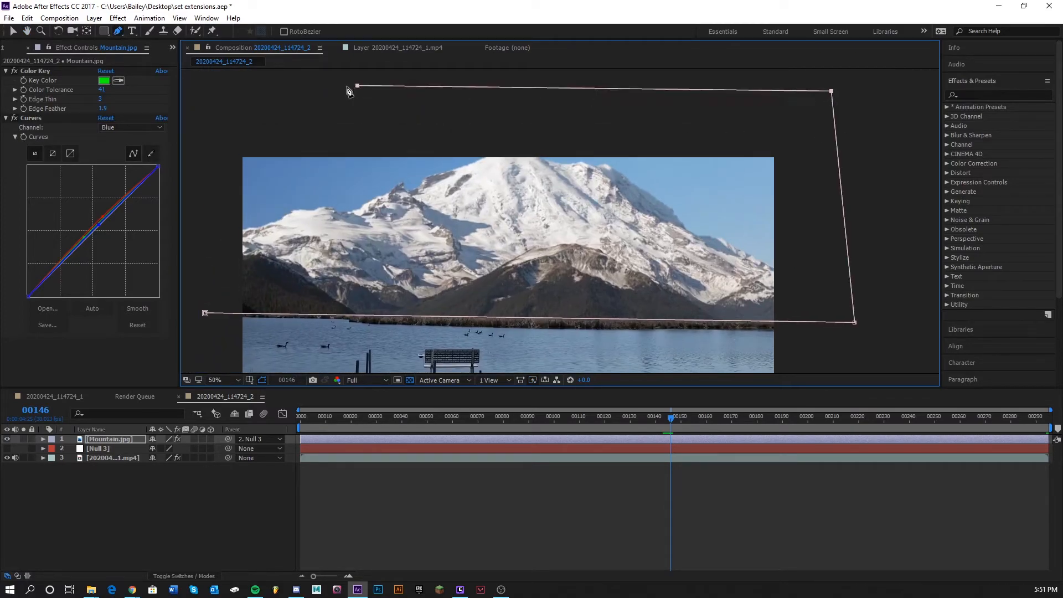
pyautogui.click(194, 93)
pyautogui.click(205, 314)
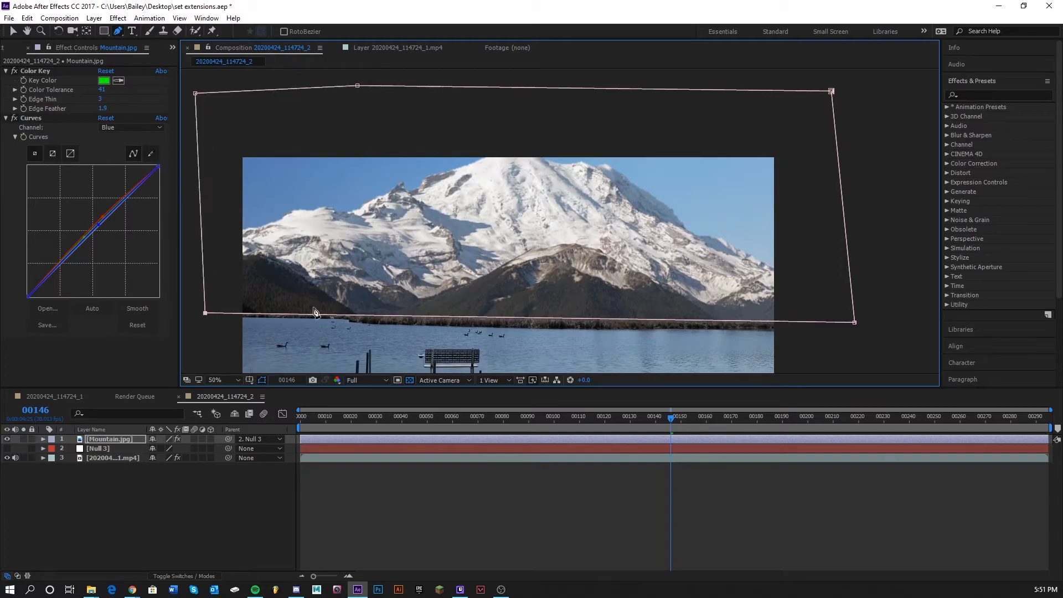
# Try a 7-pixel feather on the Mountain.jpg layer's mask, and undo the stray mask point added below its edge
pyautogui.click(107, 439)
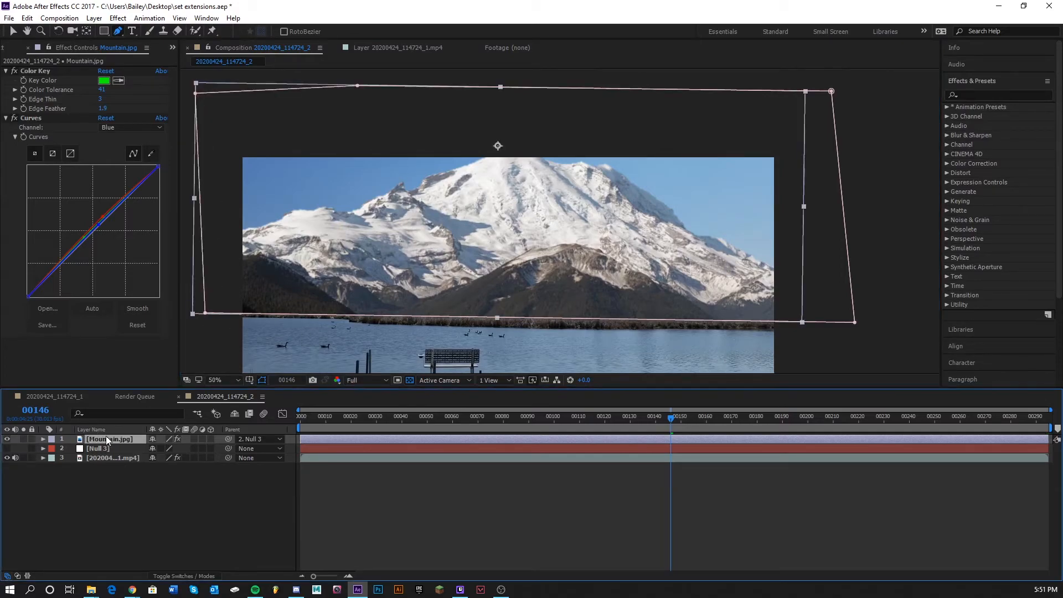
pyautogui.press('f')
pyautogui.moveTo(177, 455); pyautogui.dragTo(184, 458)
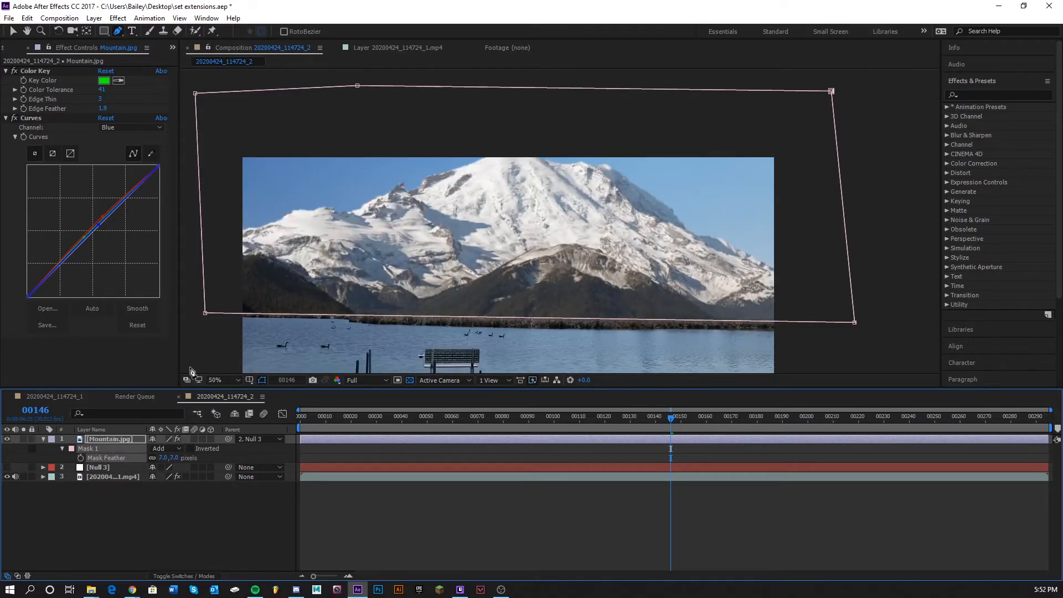
pyautogui.click(213, 333)
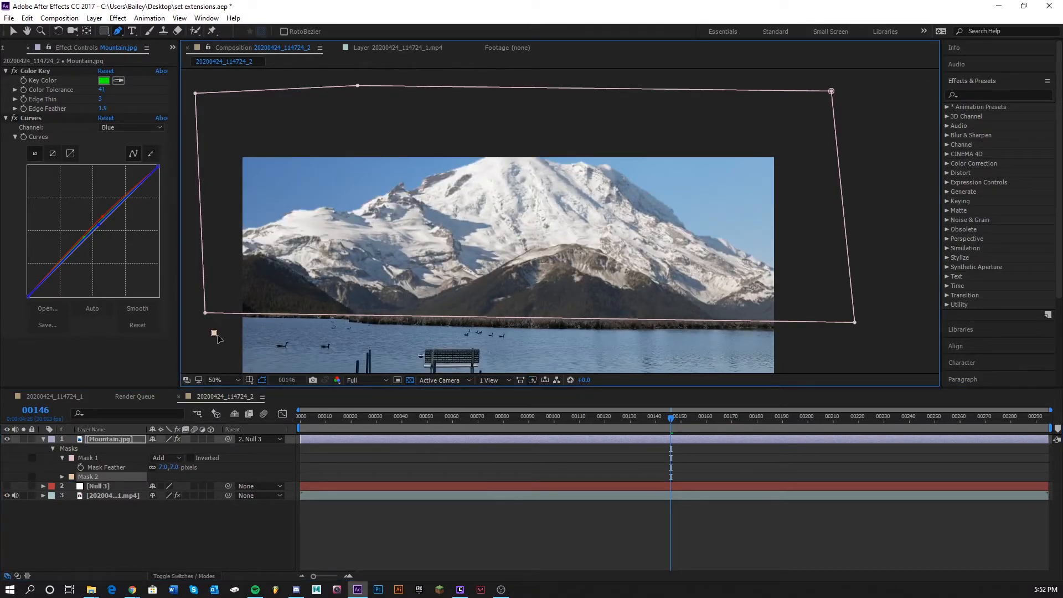
pyautogui.hotkey('ctrl', 'z')
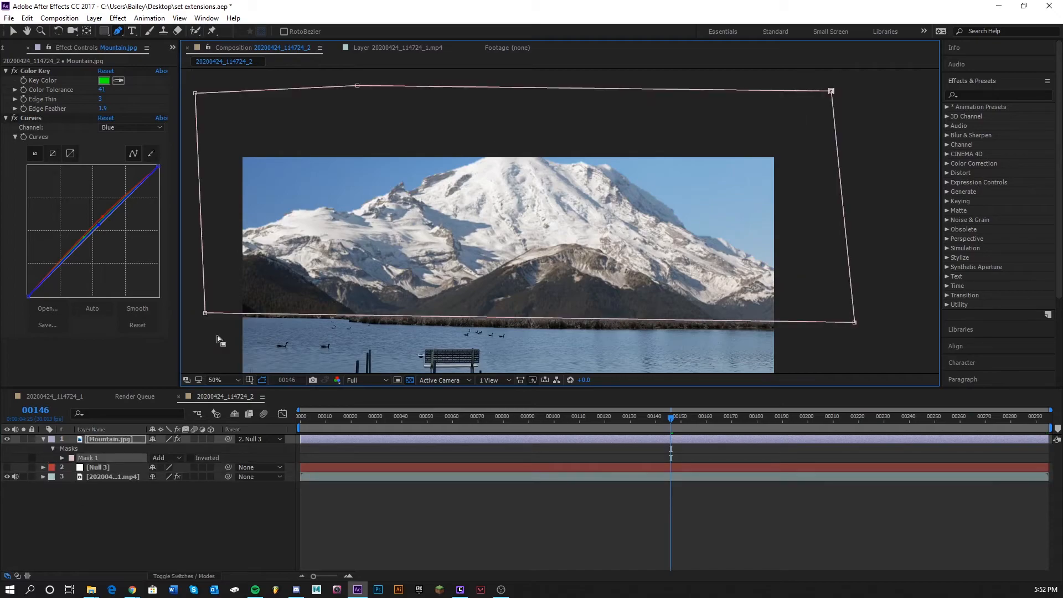
# Set the Mask Feather of Mask 1 on the Mountain.jpg layer to 15 pixels
pyautogui.click(108, 437)
pyautogui.press('f')
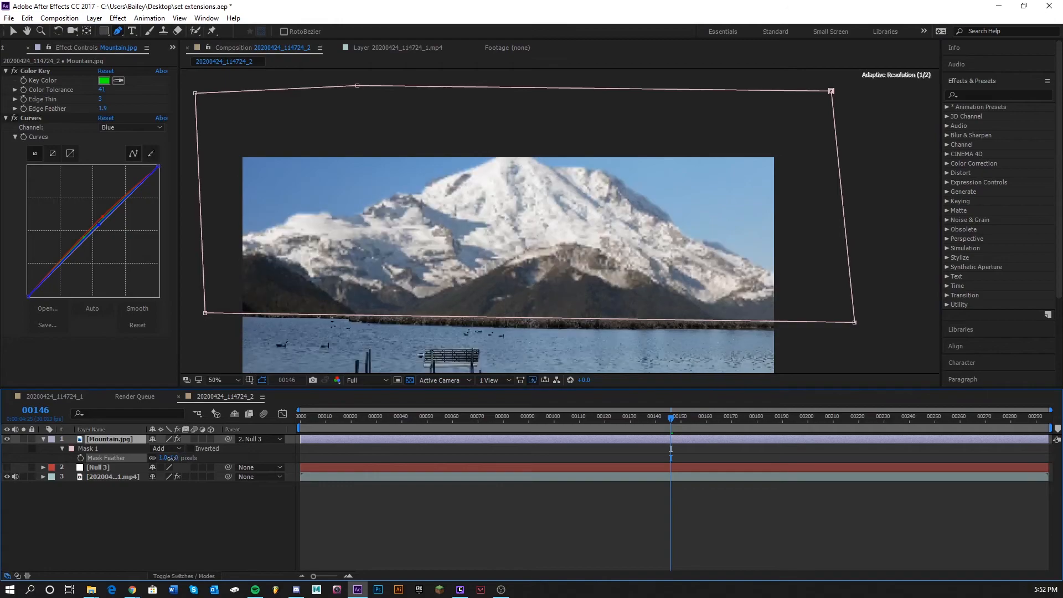
pyautogui.click(288, 363)
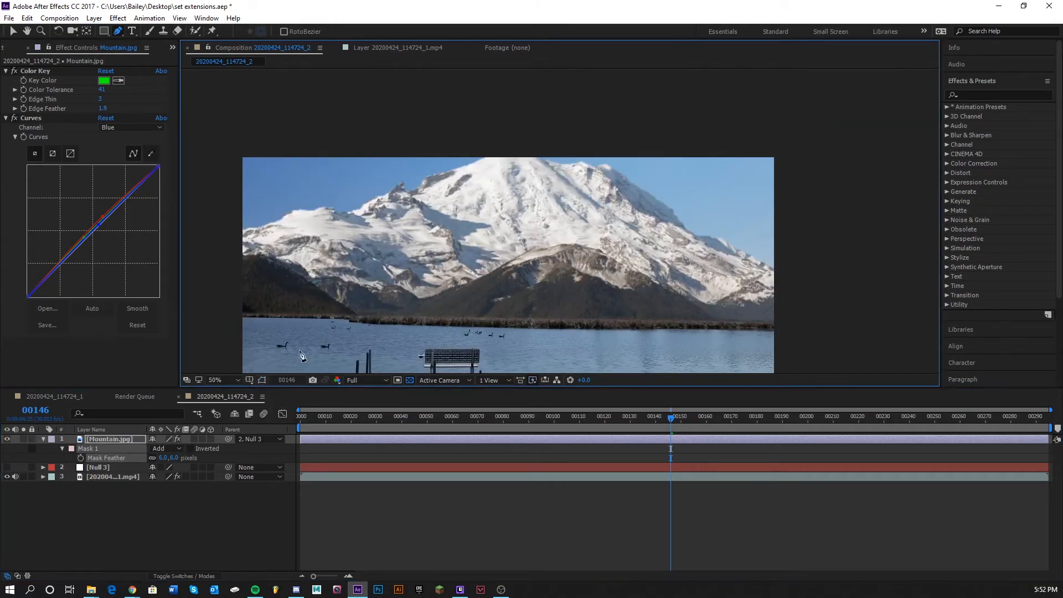
pyautogui.moveTo(419, 340); pyautogui.dragTo(409, 277)
pyautogui.click(166, 457)
pyautogui.moveTo(166, 457)
pyautogui.mouseDown()
pyautogui.moveTo(228, 457)
pyautogui.moveTo(162, 459)
pyautogui.moveTo(170, 465)
pyautogui.mouseUp()
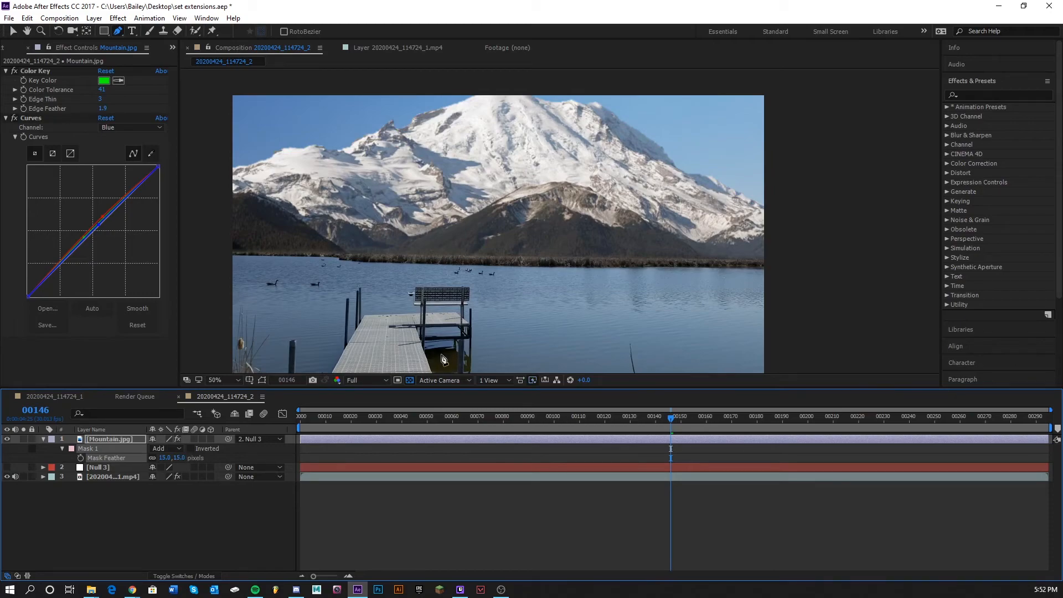
# Nudge the Mountain.jpg layer slightly down and to the left so its feathered base meets the far shoreline
pyautogui.press('v')
pyautogui.click(117, 440)
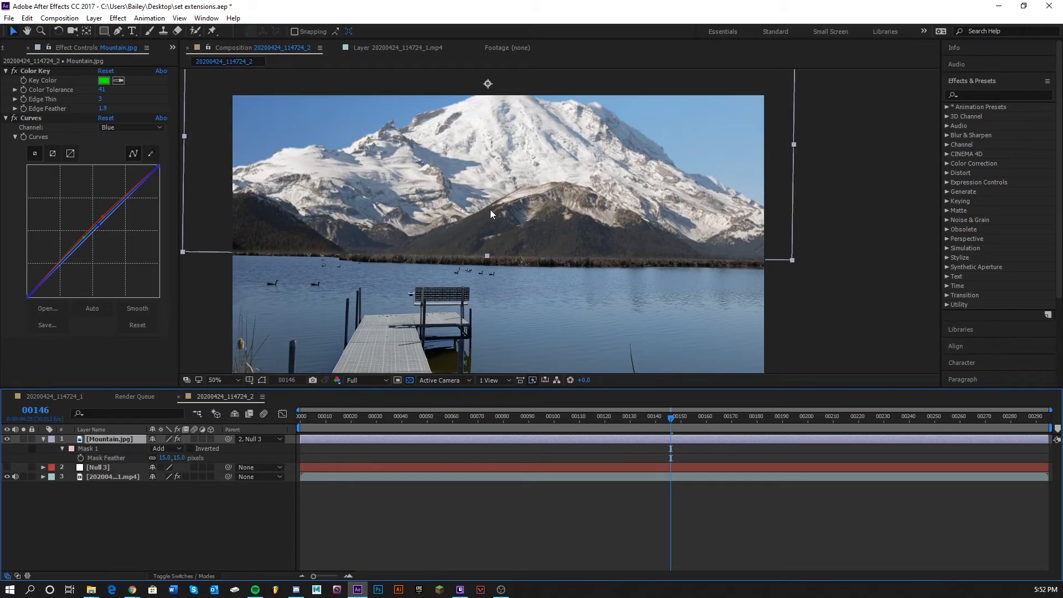
pyautogui.moveTo(490, 198); pyautogui.dragTo(487, 202)
pyautogui.moveTo(589, 205); pyautogui.dragTo(586, 204)
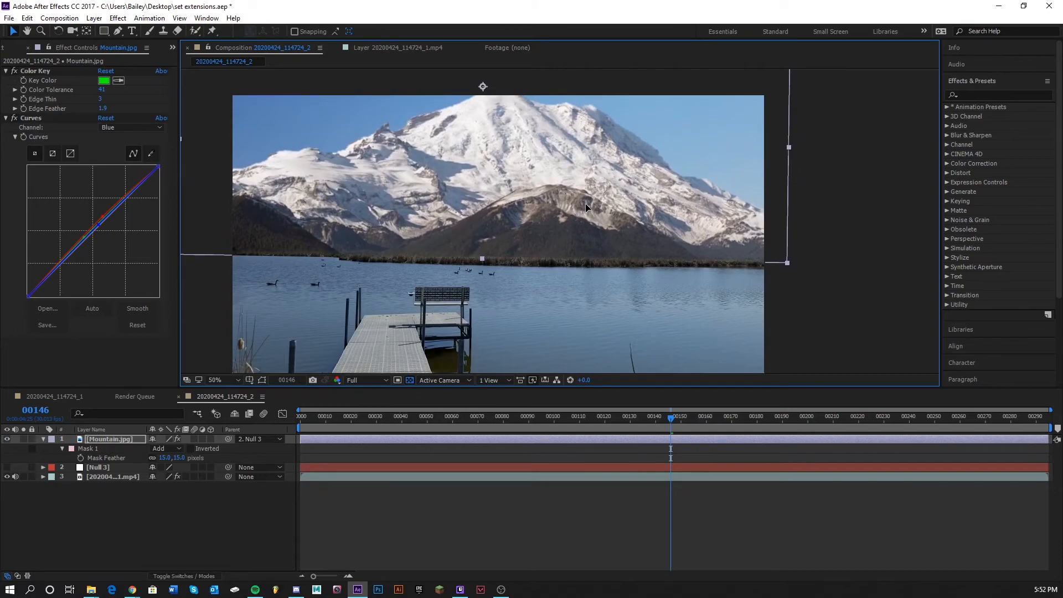
pyautogui.scroll(-2, 776, 281)
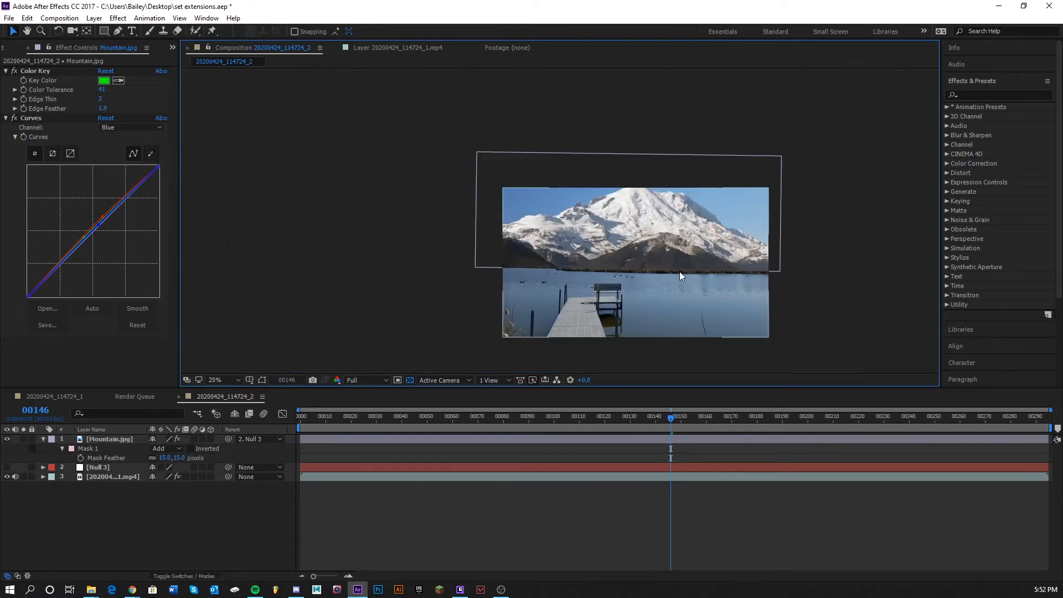
pyautogui.scroll(2, 679, 271)
pyautogui.click(652, 247)
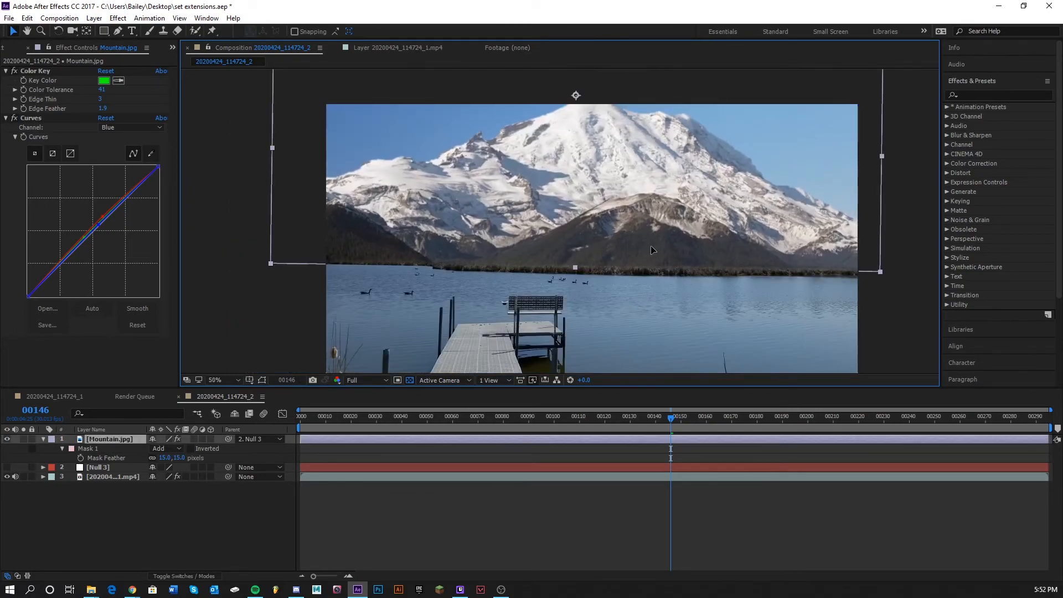
pyautogui.moveTo(766, 271); pyautogui.dragTo(757, 250)
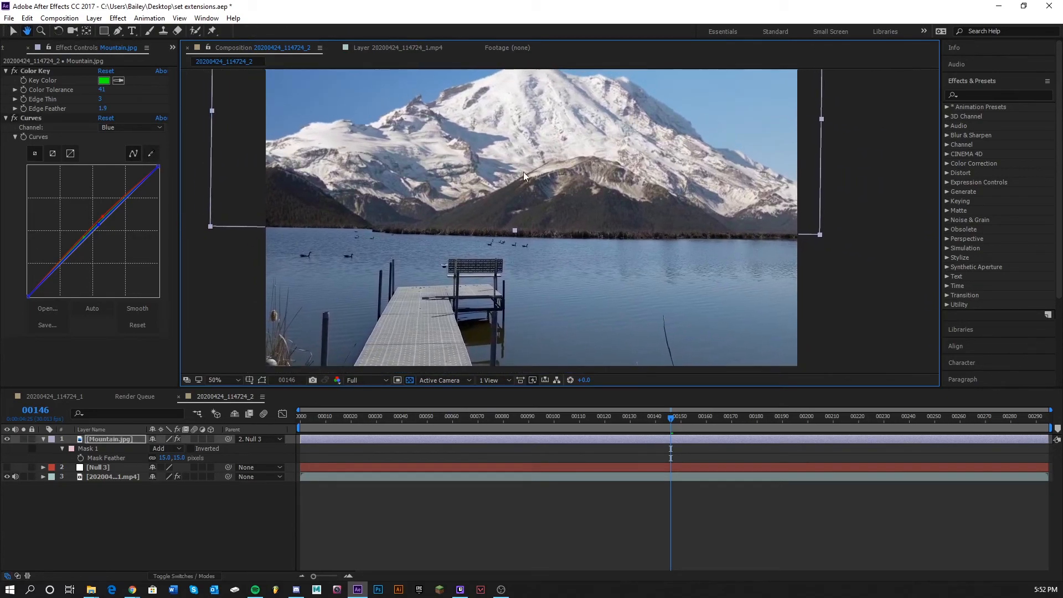
# Open the 20200424_114724_1 composition and play it from frame 0 to review the finished set extension
pyautogui.click(44, 396)
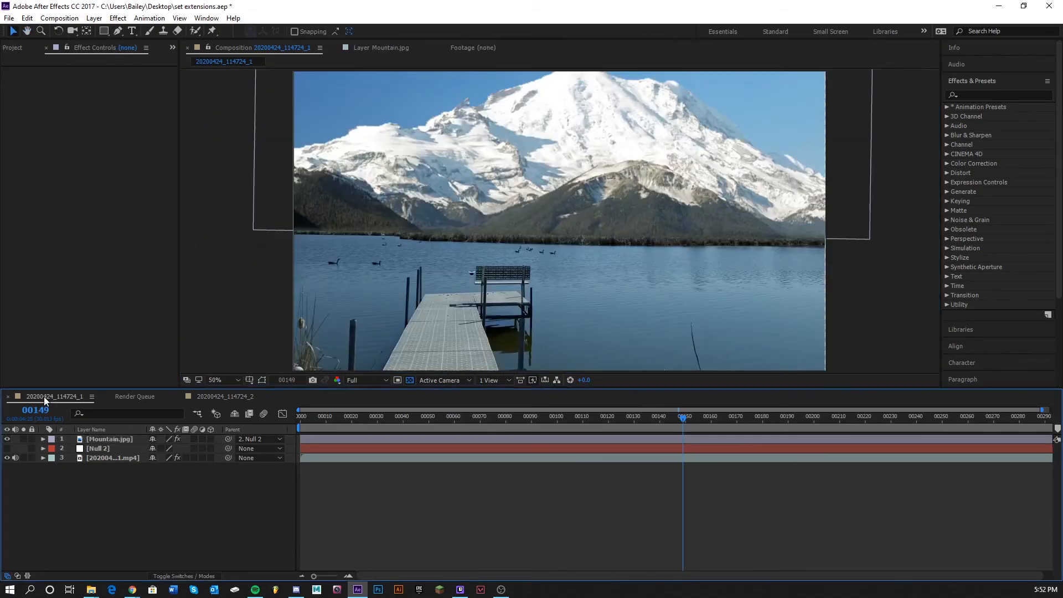
pyautogui.scroll(2, 559, 285)
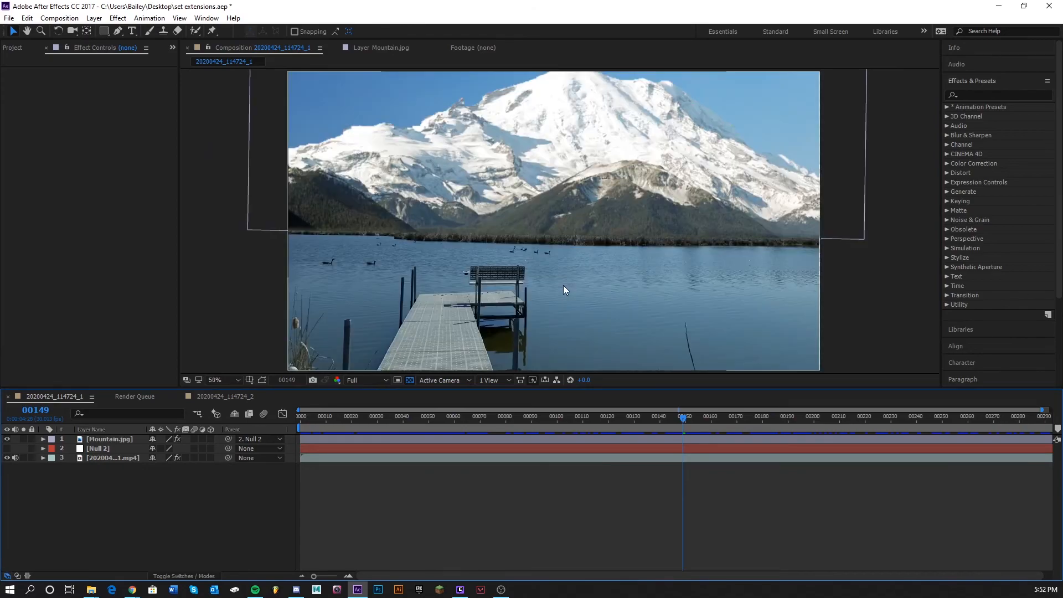
pyautogui.moveTo(641, 425); pyautogui.dragTo(559, 423)
pyautogui.press('Home')
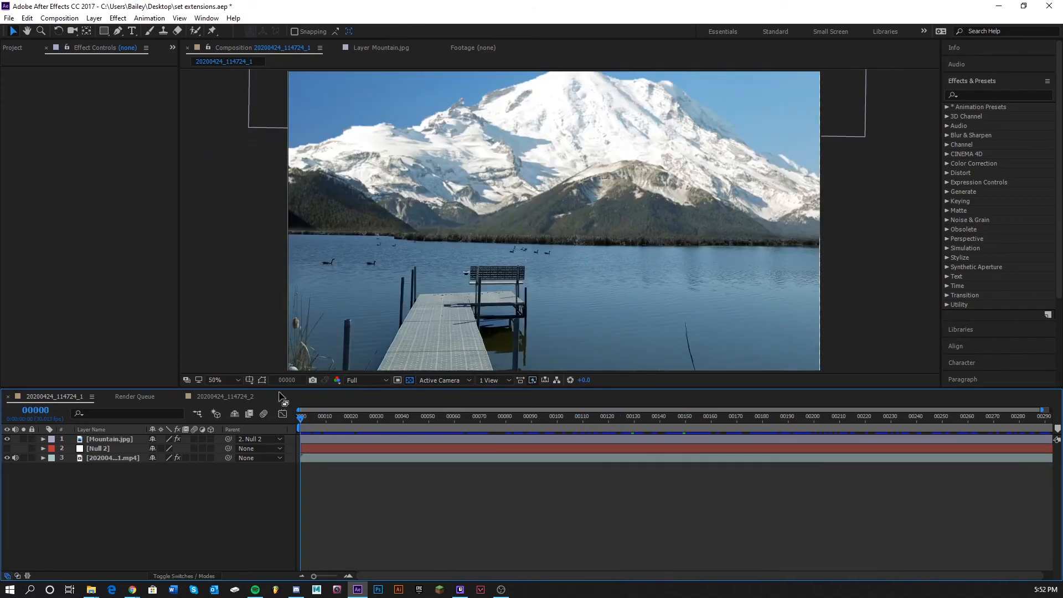
pyautogui.press('space')
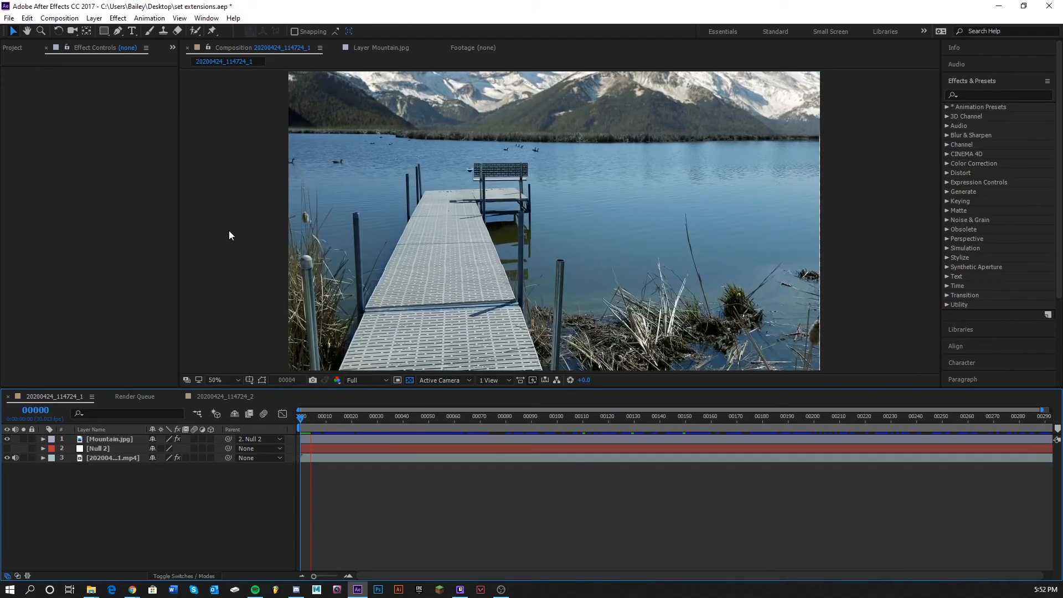